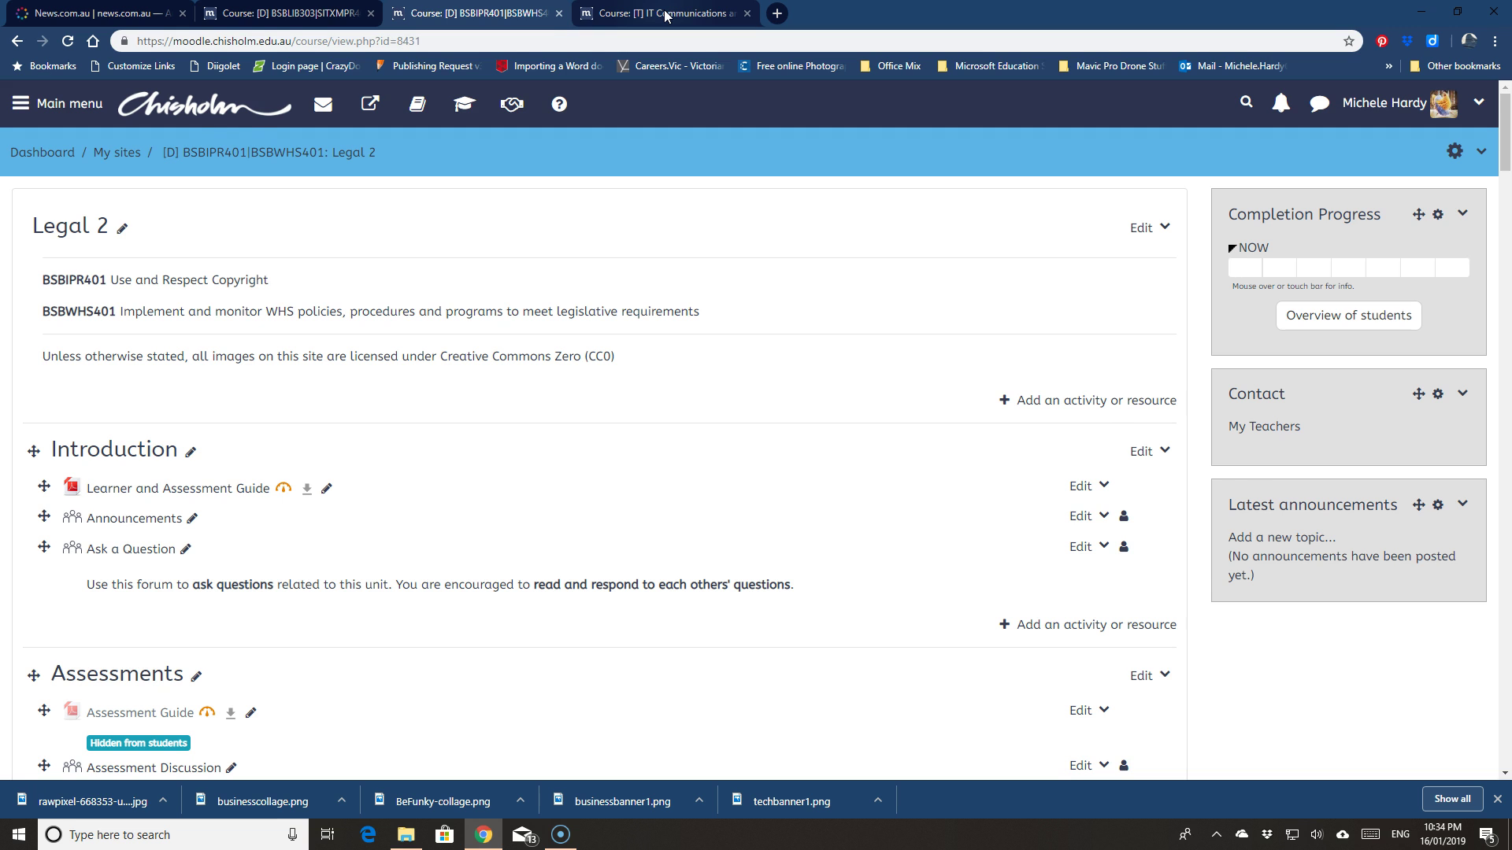
# Step: Look through the Assessments, Student space and Learner Resources sections of the IT Communications and Business Course Site Template
pyautogui.click(665, 15)
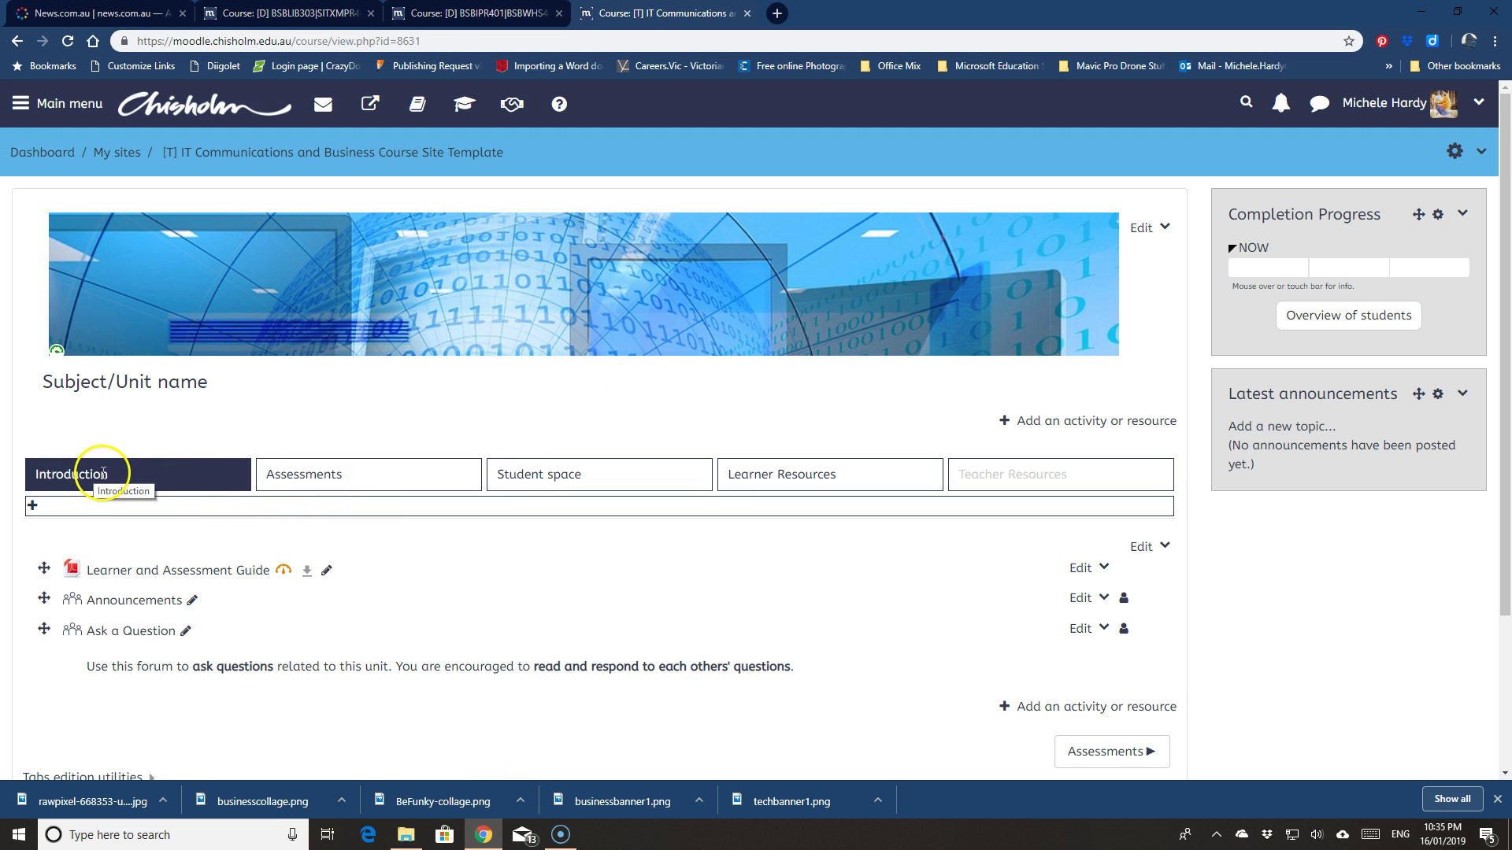
pyautogui.click(334, 471)
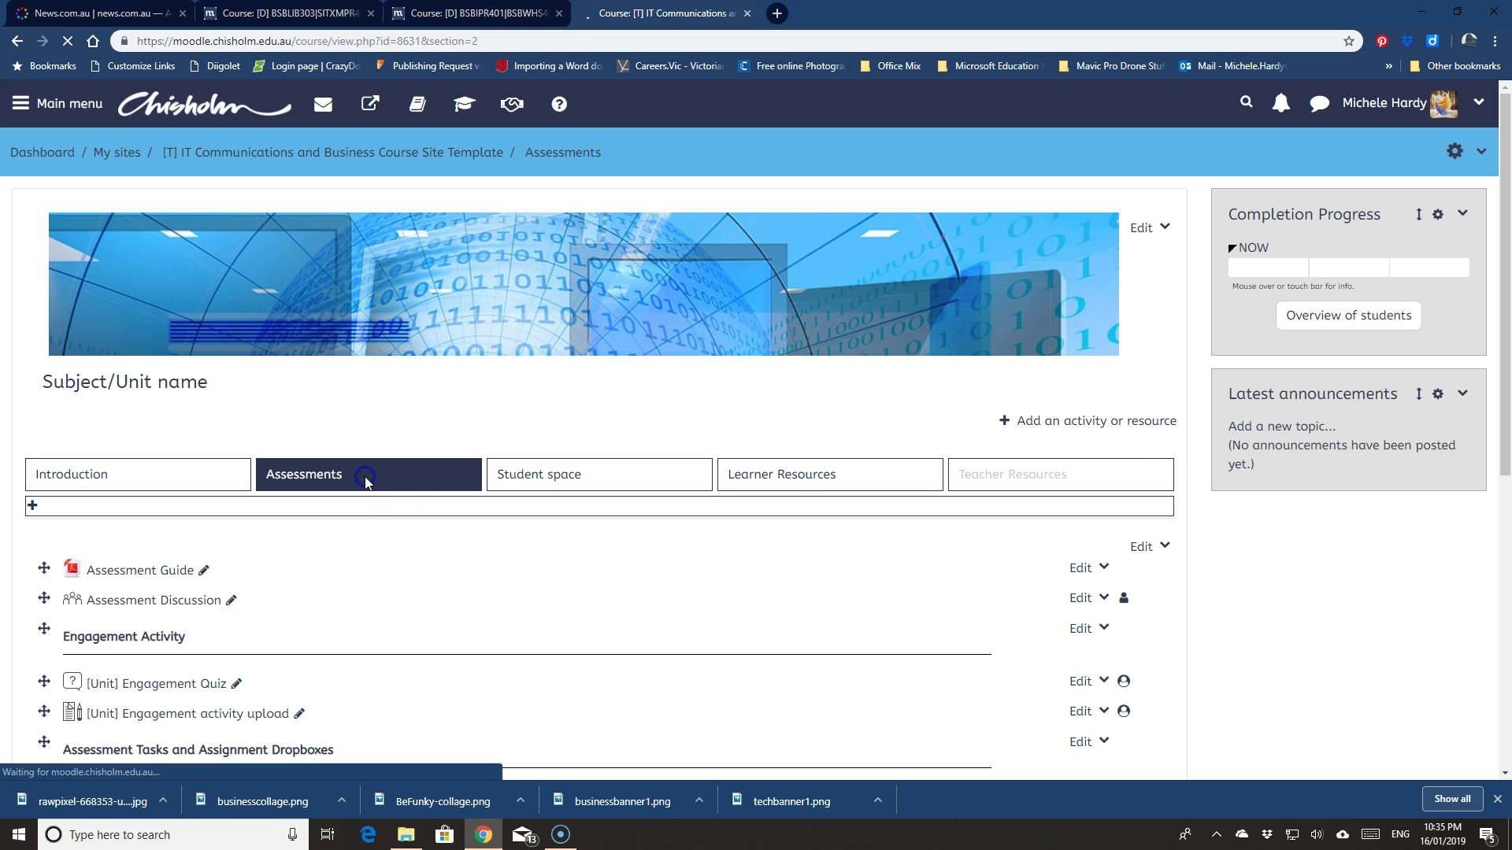
pyautogui.click(581, 478)
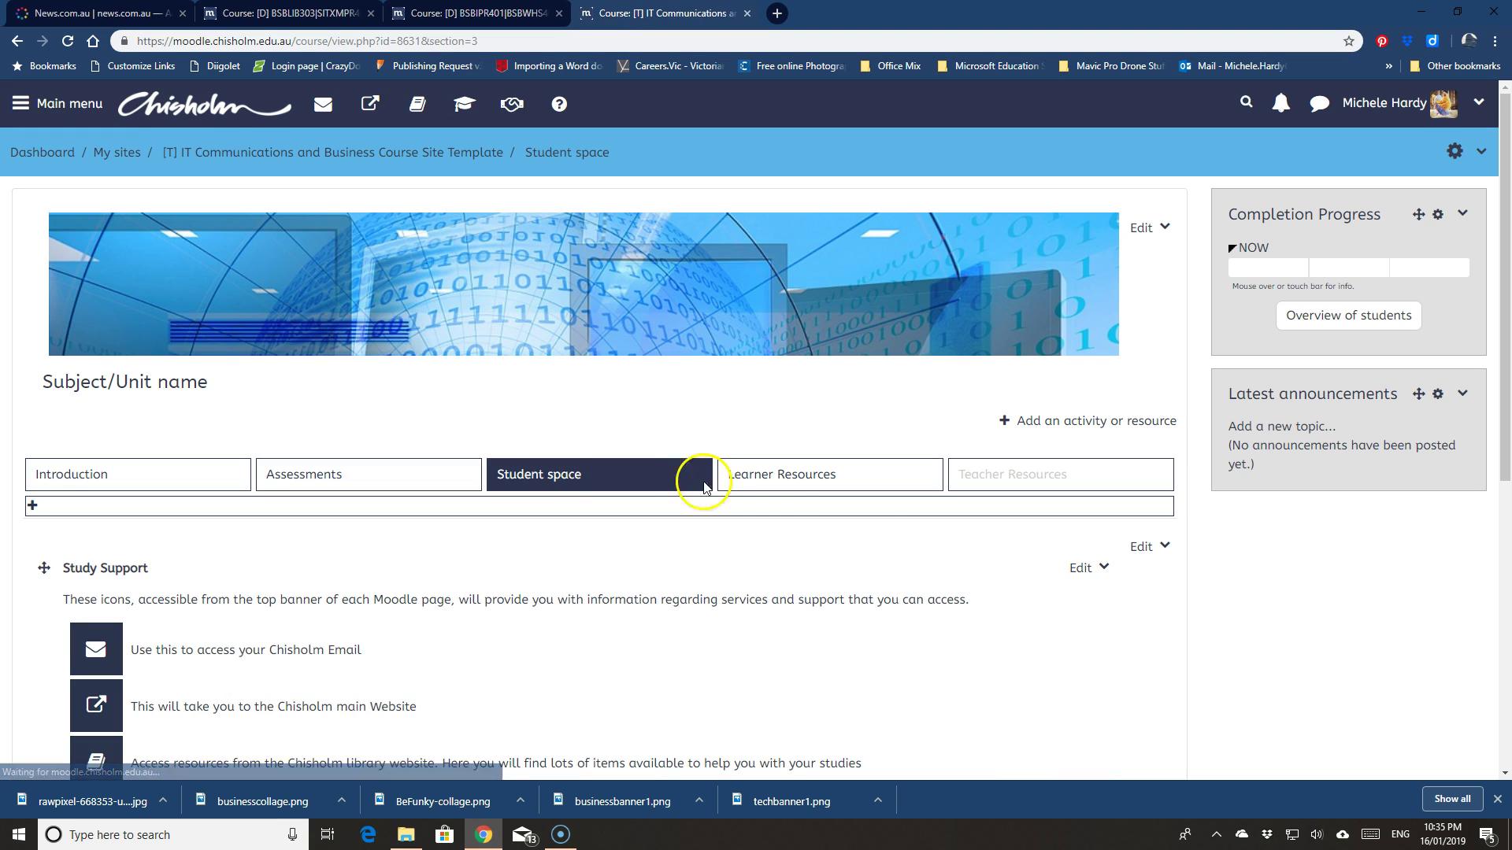
pyautogui.click(828, 479)
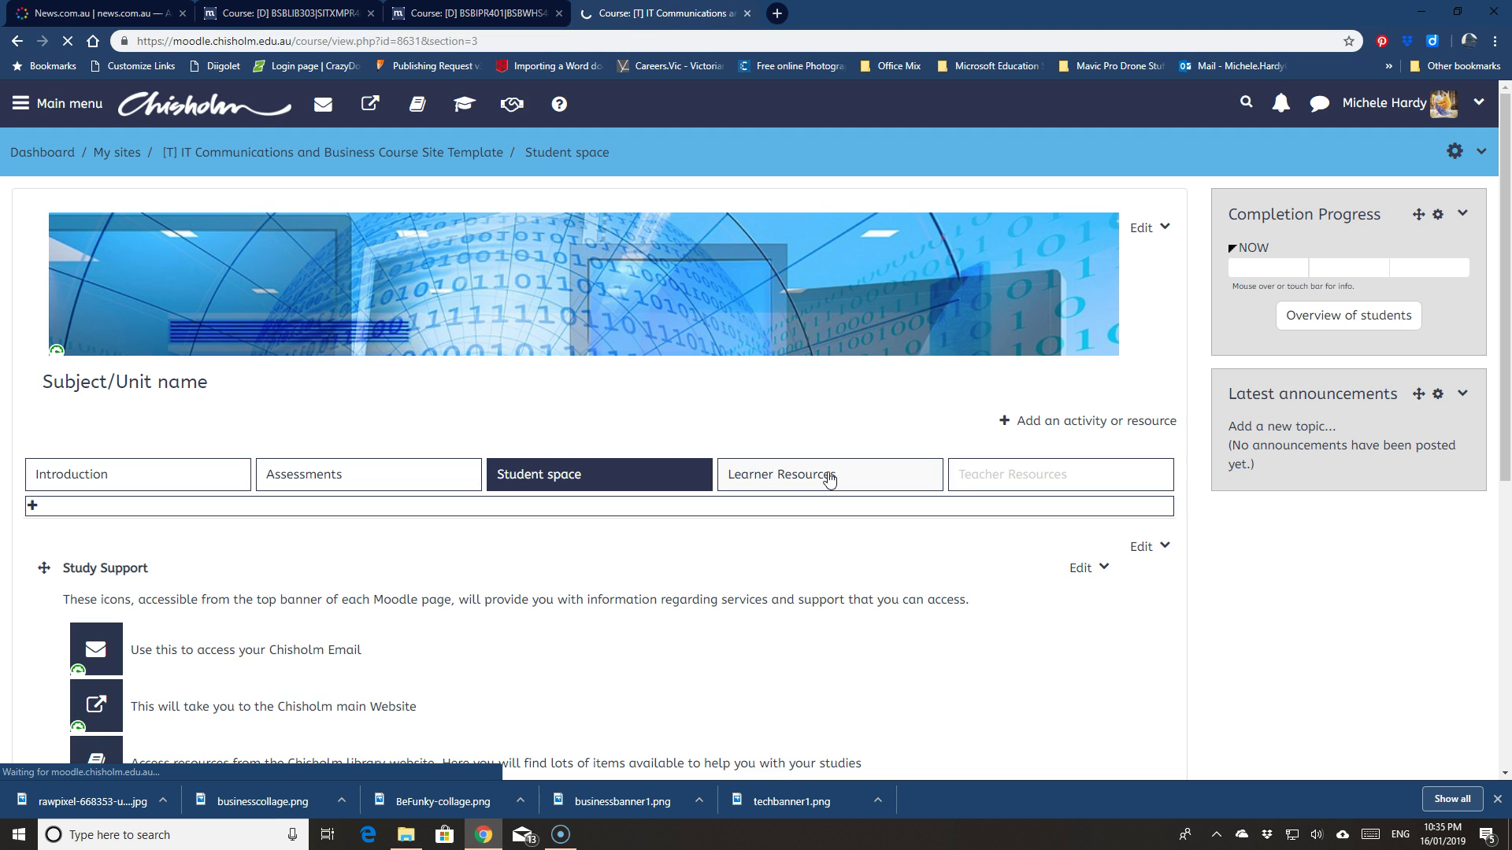
pyautogui.scroll(-1, 828, 479)
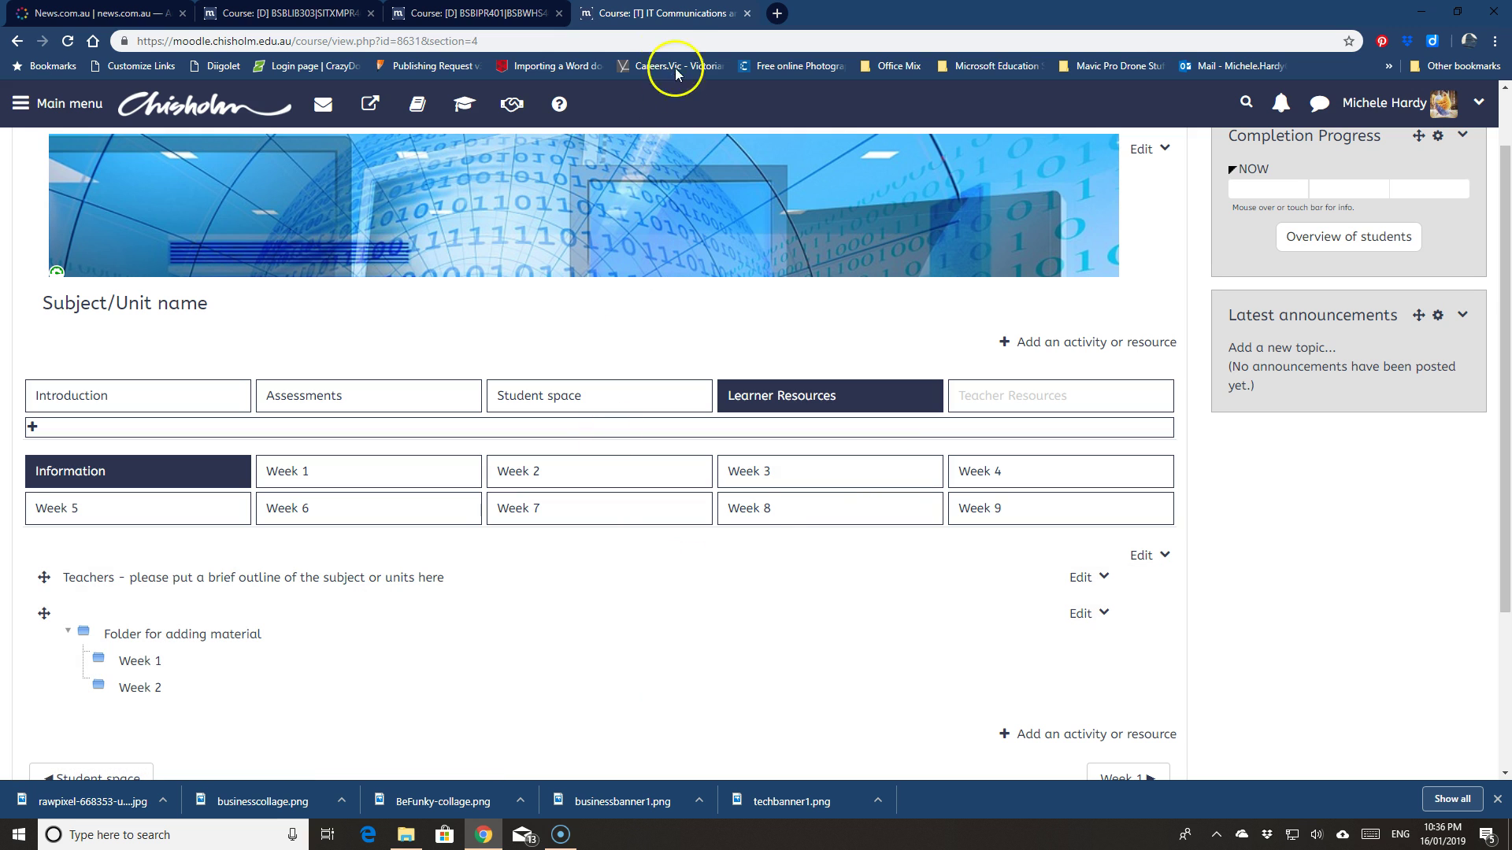
# Step: Look at the Legal 2 course, then view the Multimedia Session 2 - Camera Basics section in the Multimedia 2 course
pyautogui.click(446, 16)
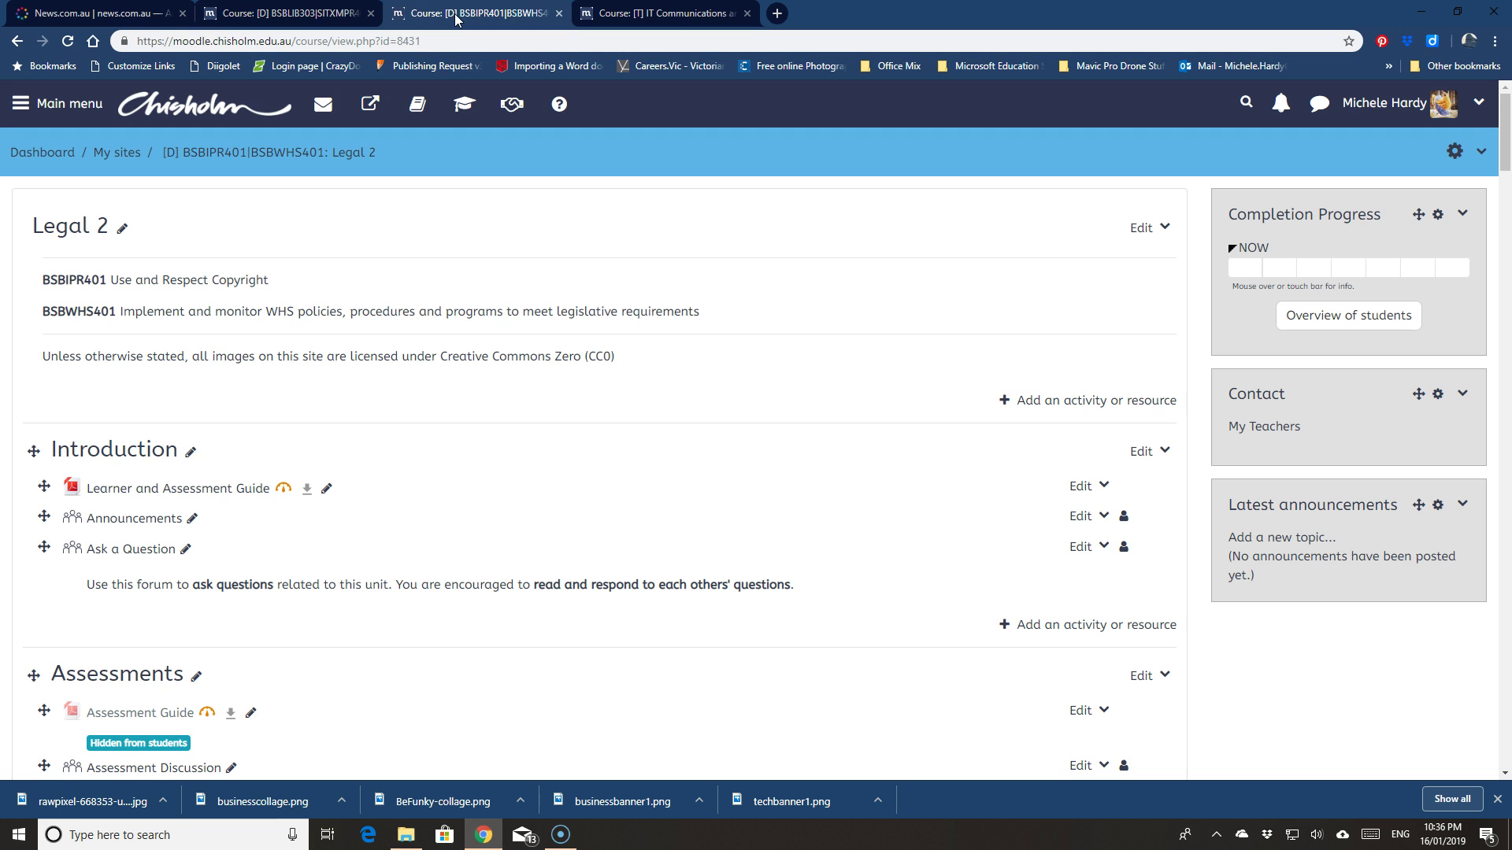
pyautogui.click(253, 15)
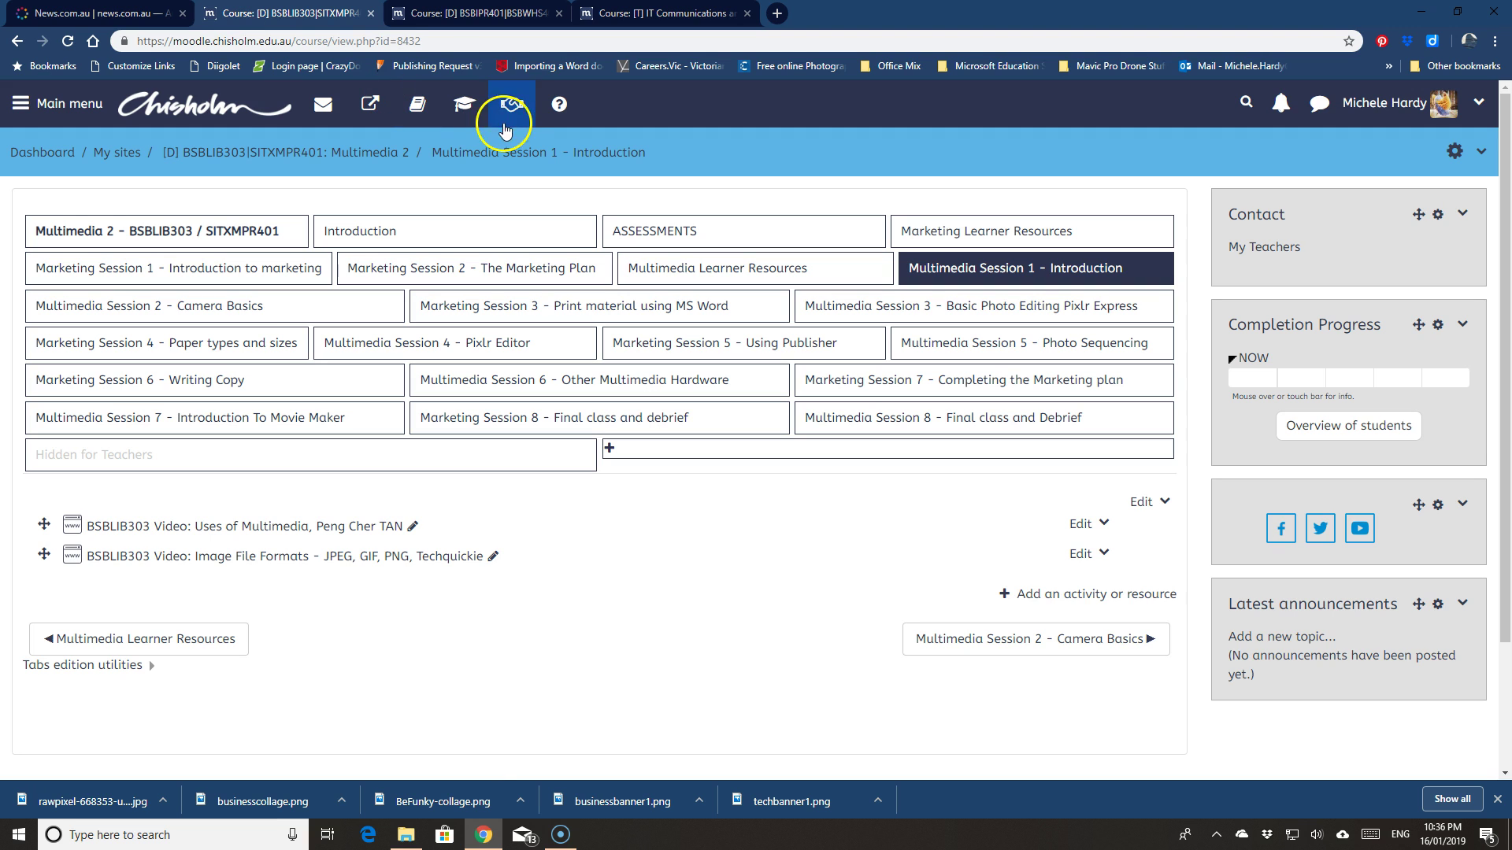
pyautogui.click(275, 305)
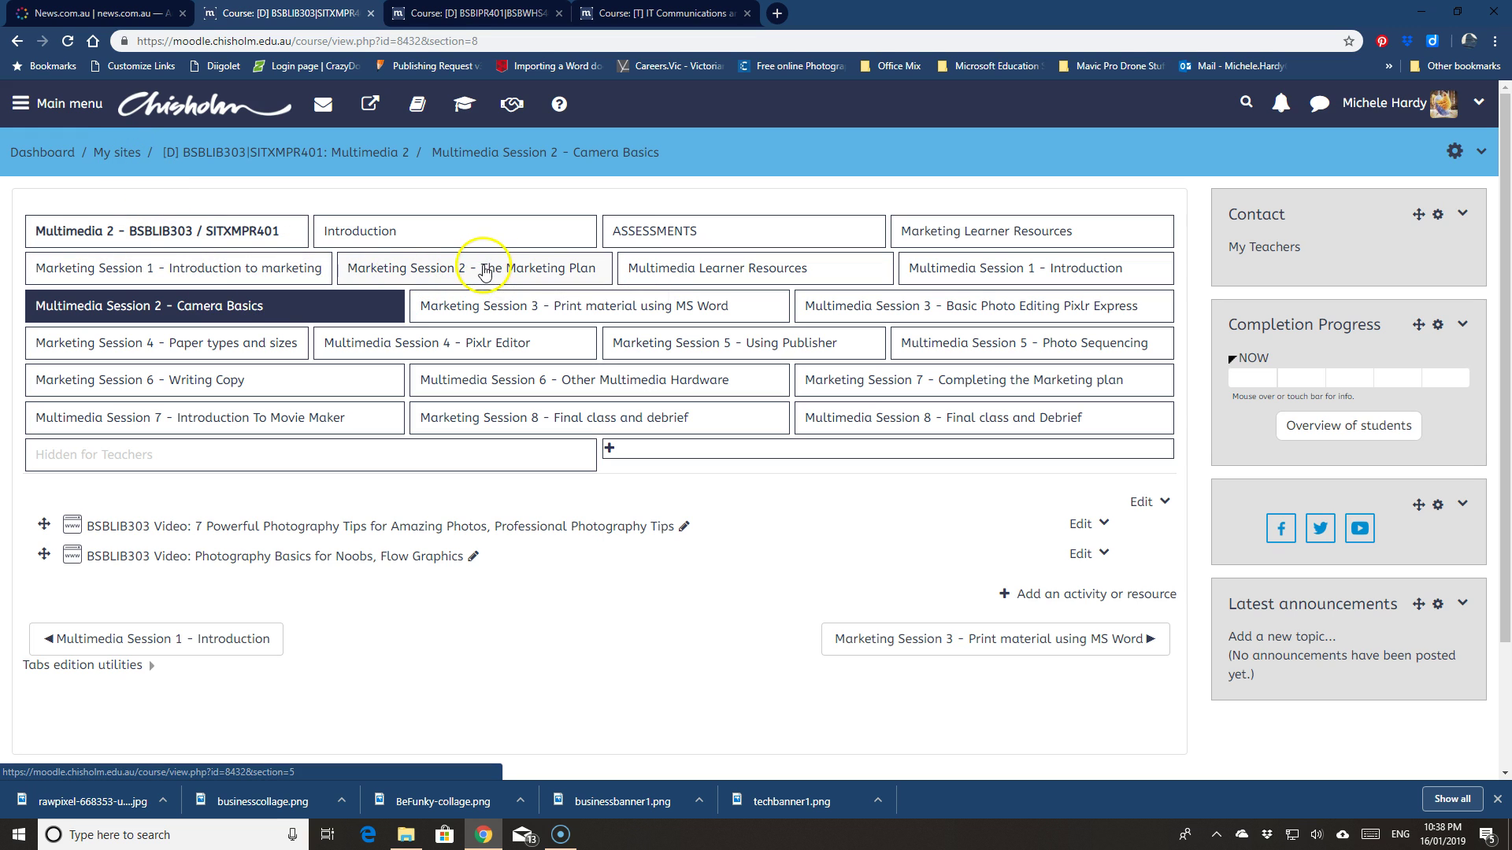
# Step: Move the Marketing Session 3 - Print material using MS Word topic to just before Multimedia Learner Resources
pyautogui.click(607, 309)
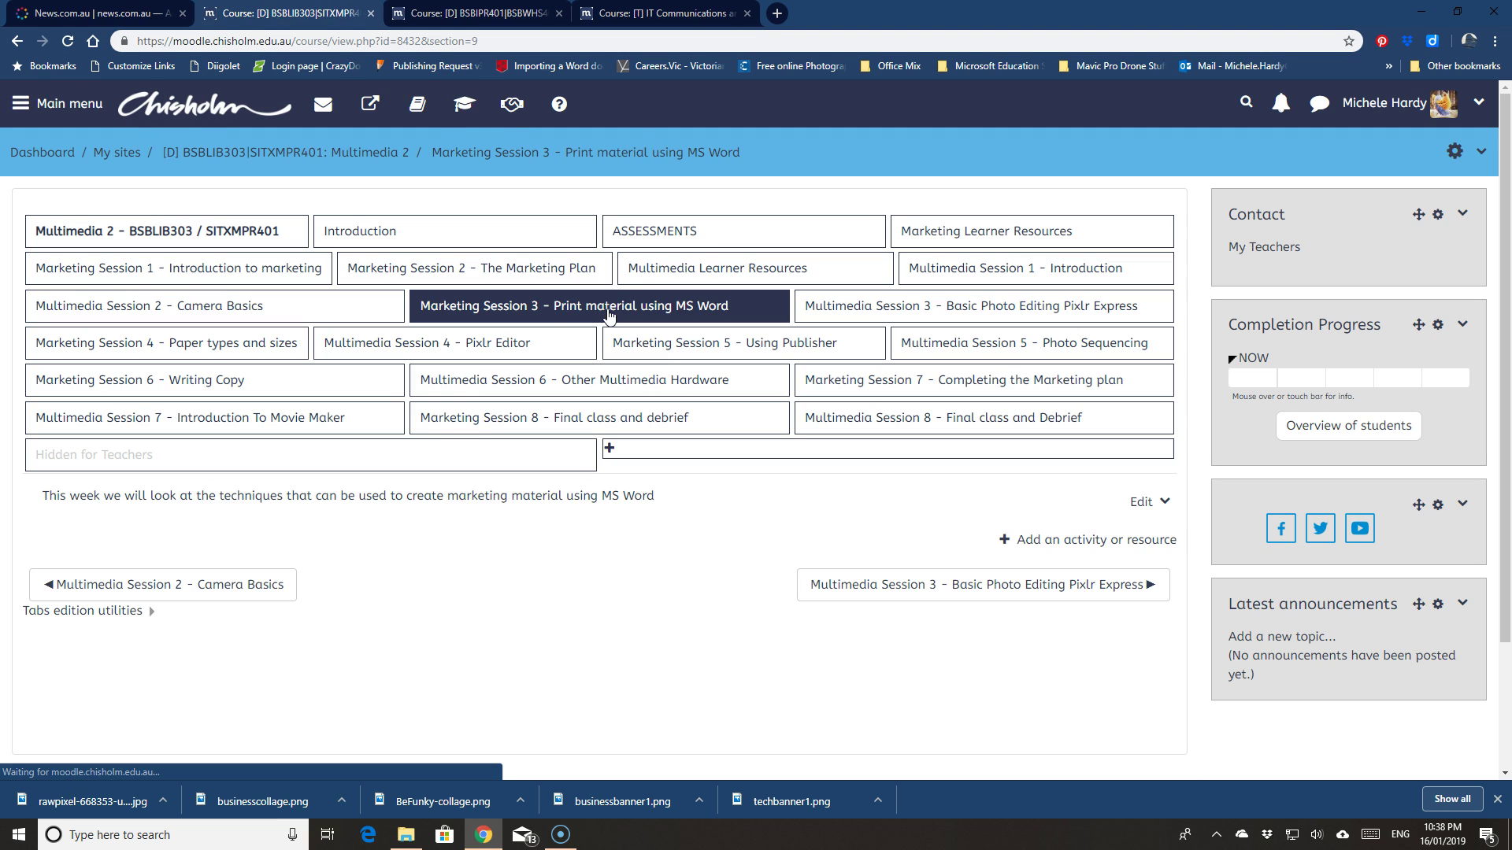
pyautogui.click(110, 612)
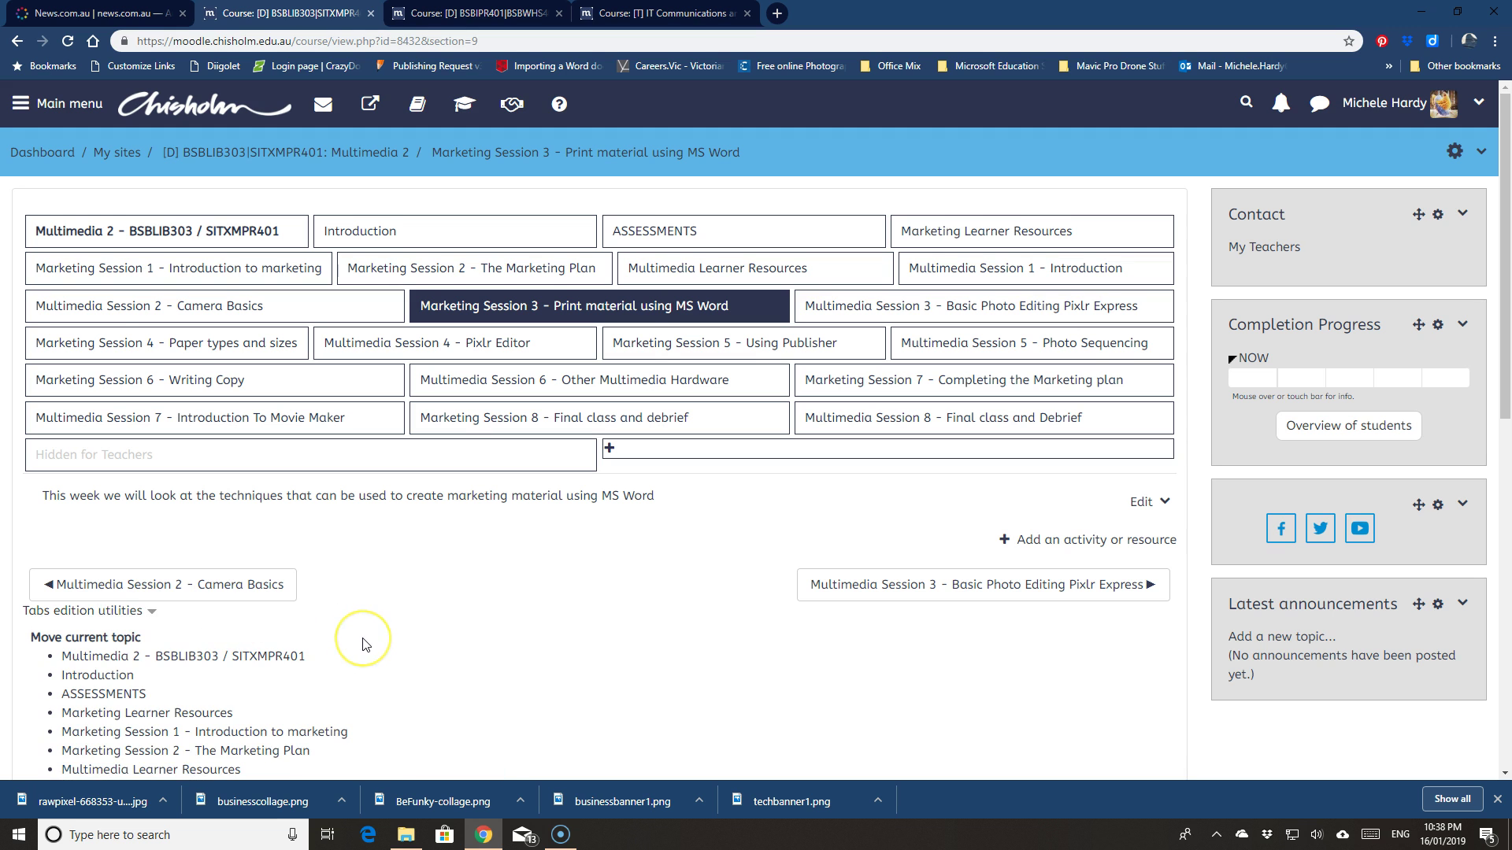
pyautogui.scroll(-1, 364, 644)
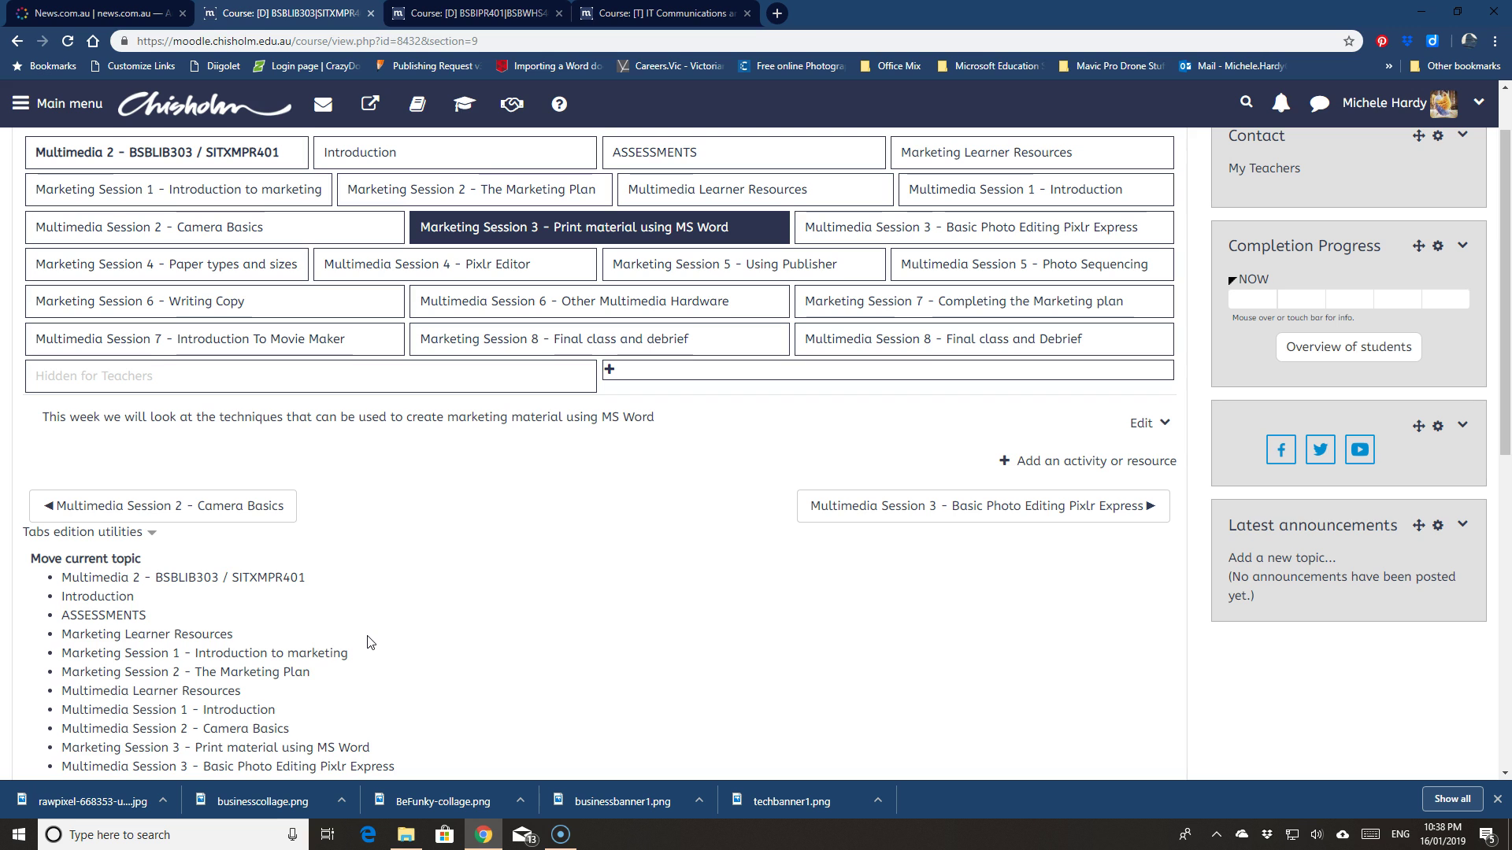
pyautogui.click(113, 693)
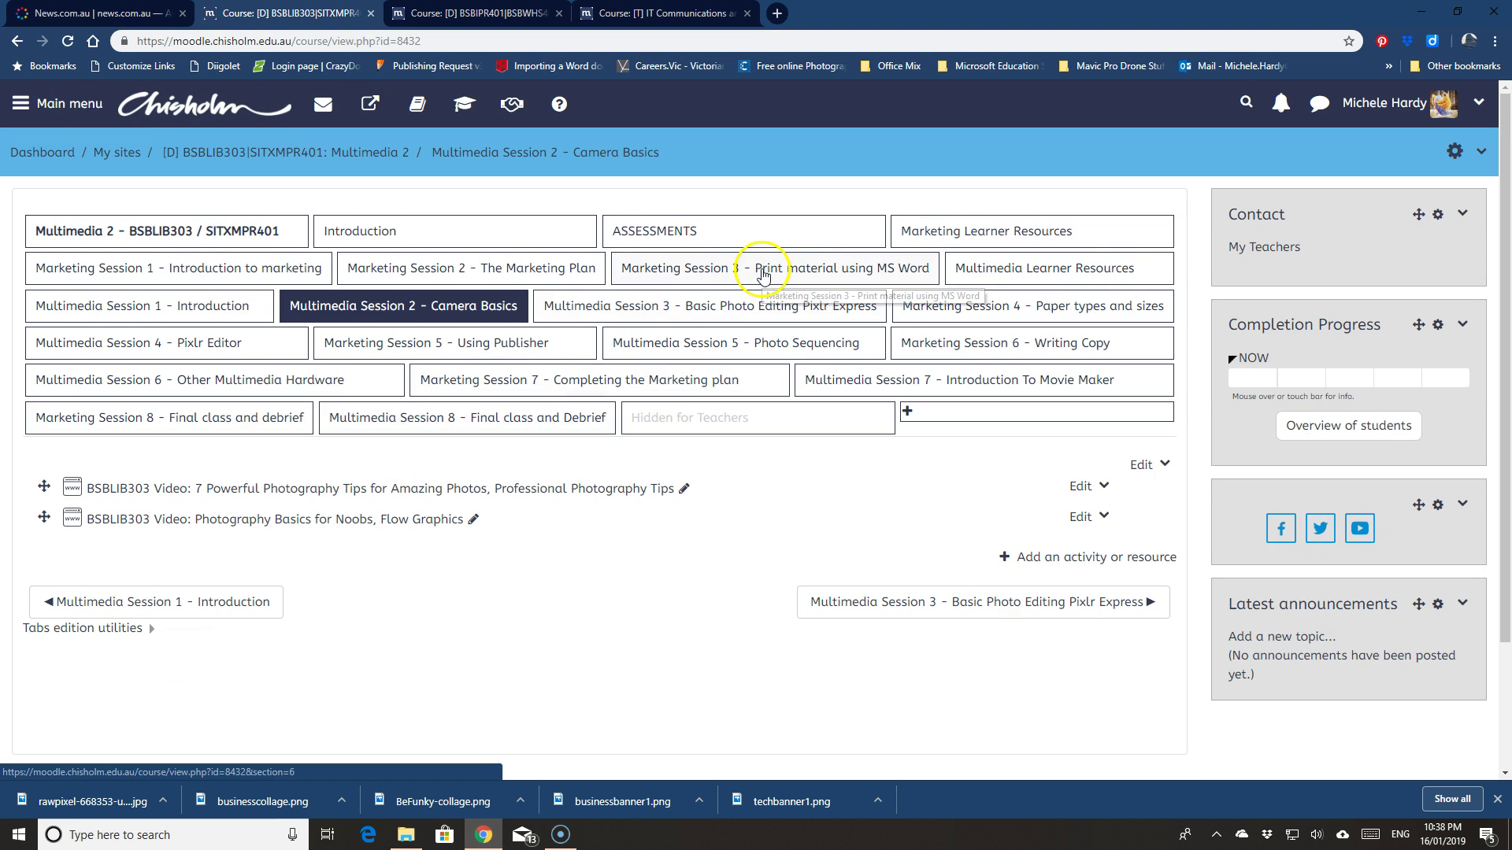
# Step: Move the Marketing Session 4 - Paper types and sizes topic to directly after Marketing Session 3, before Multimedia Learner Resources
pyautogui.click(1041, 311)
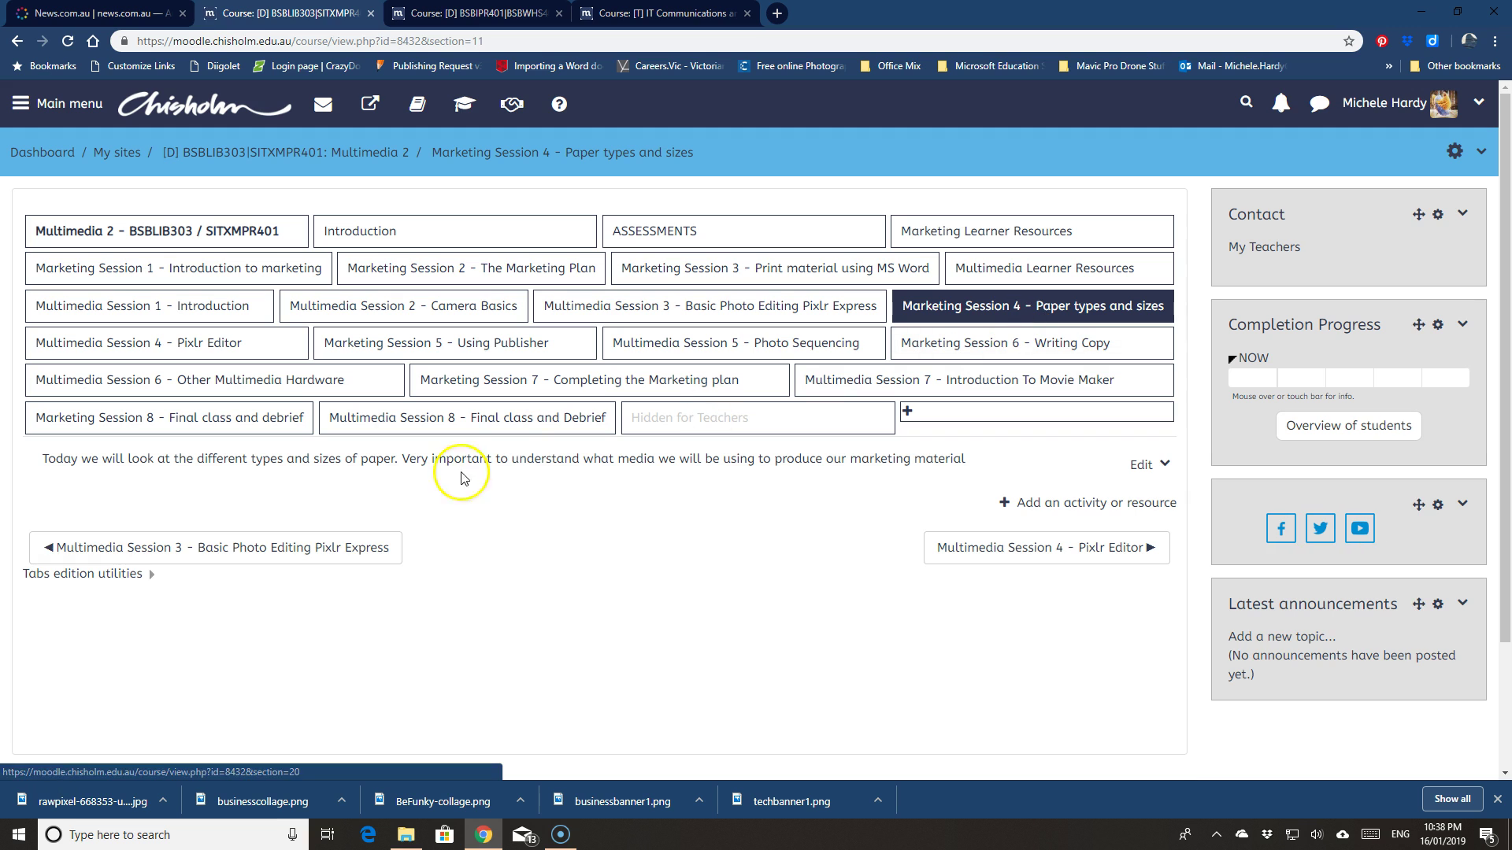
pyautogui.click(107, 574)
pyautogui.click(289, 638)
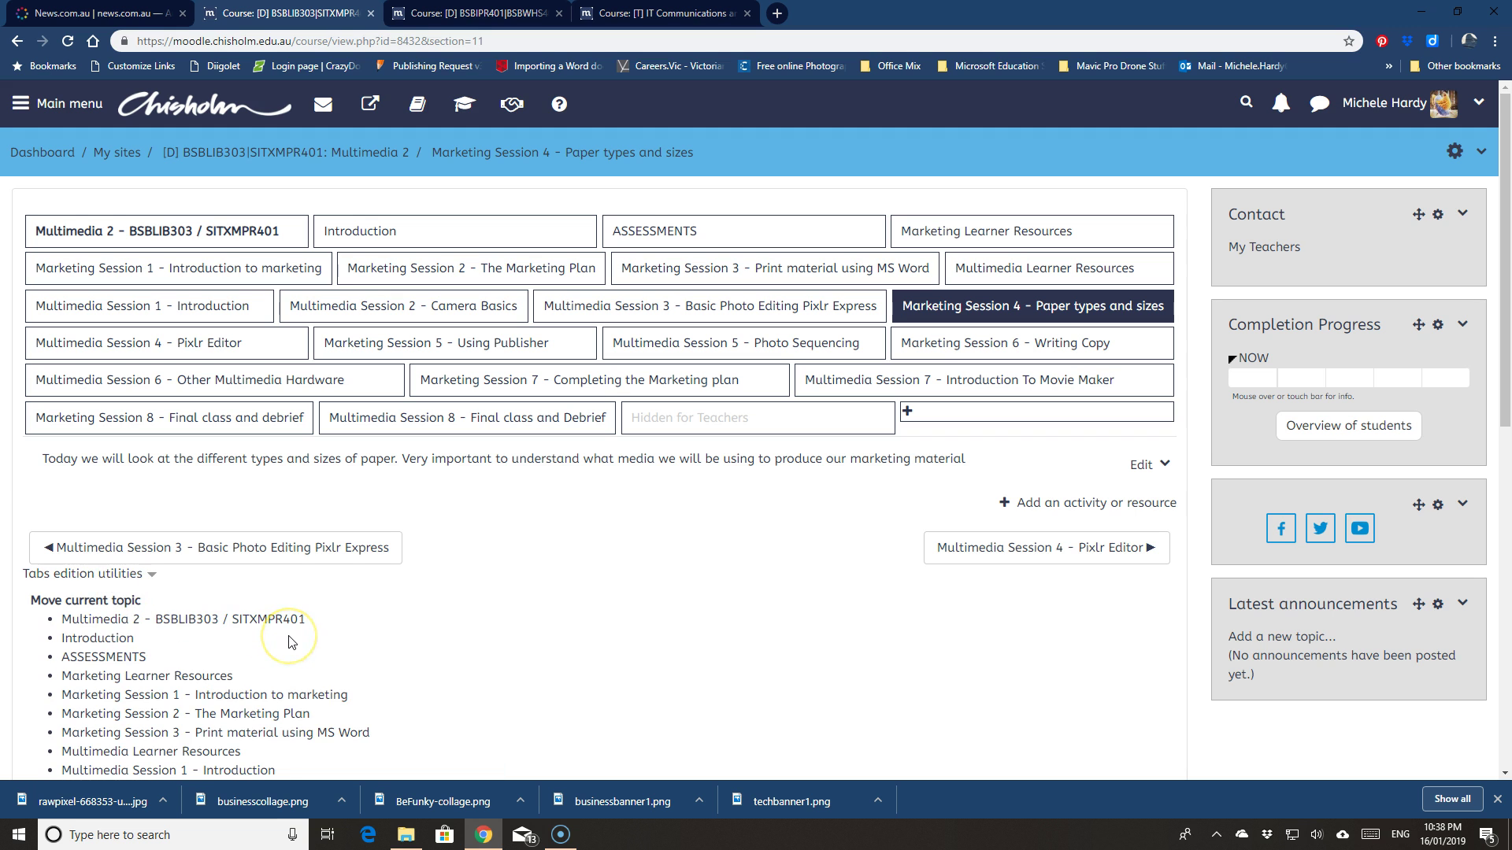
pyautogui.scroll(-1, 291, 642)
pyautogui.click(135, 683)
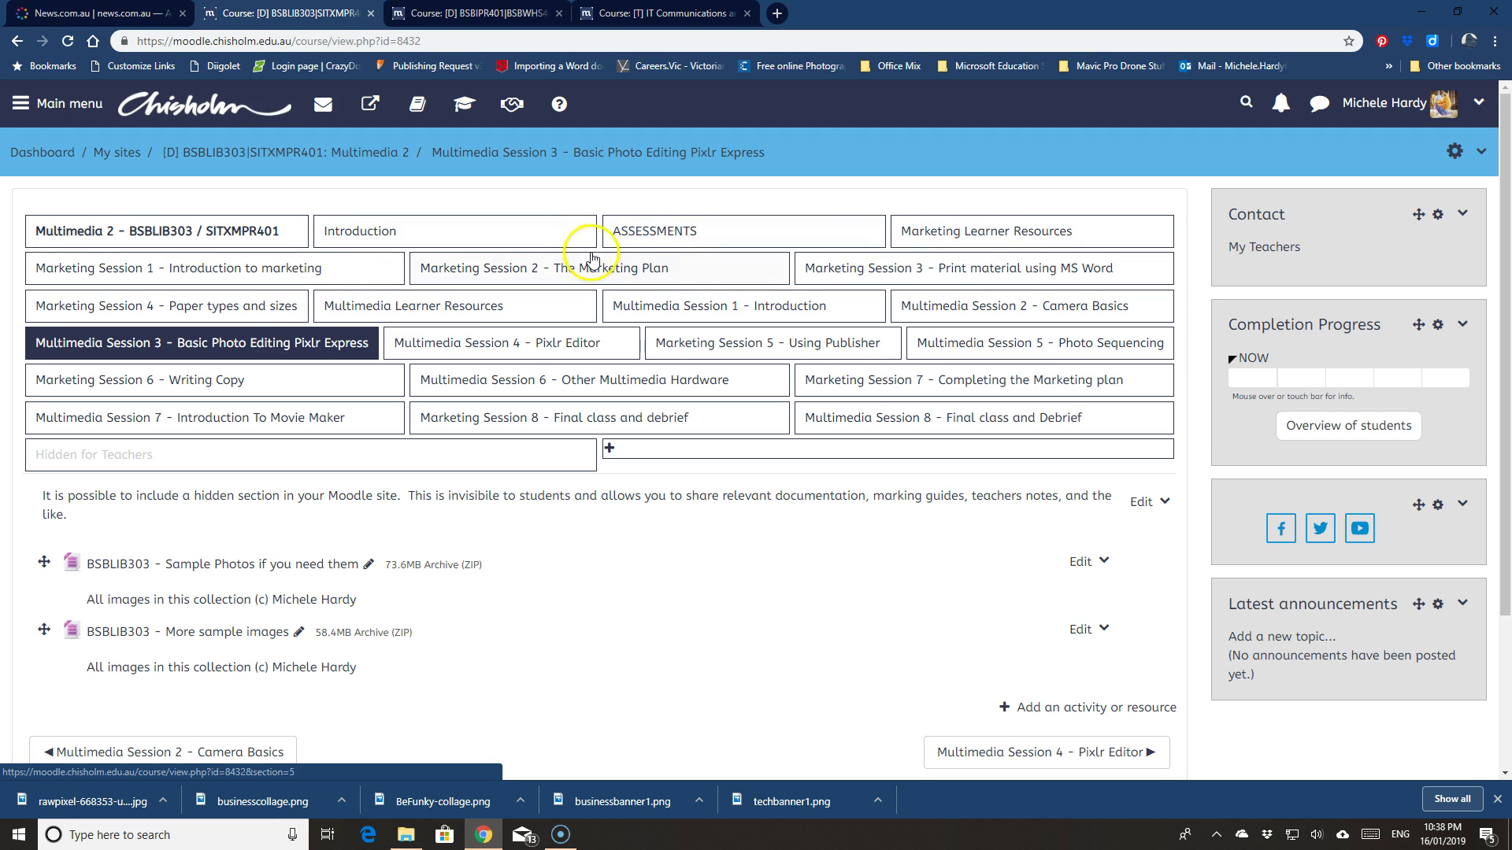
# Step: Set the level of Marketing Session 1 - Introduction to marketing to Child of previous tab, under Marketing Learner Resources, and save
pyautogui.click(1016, 238)
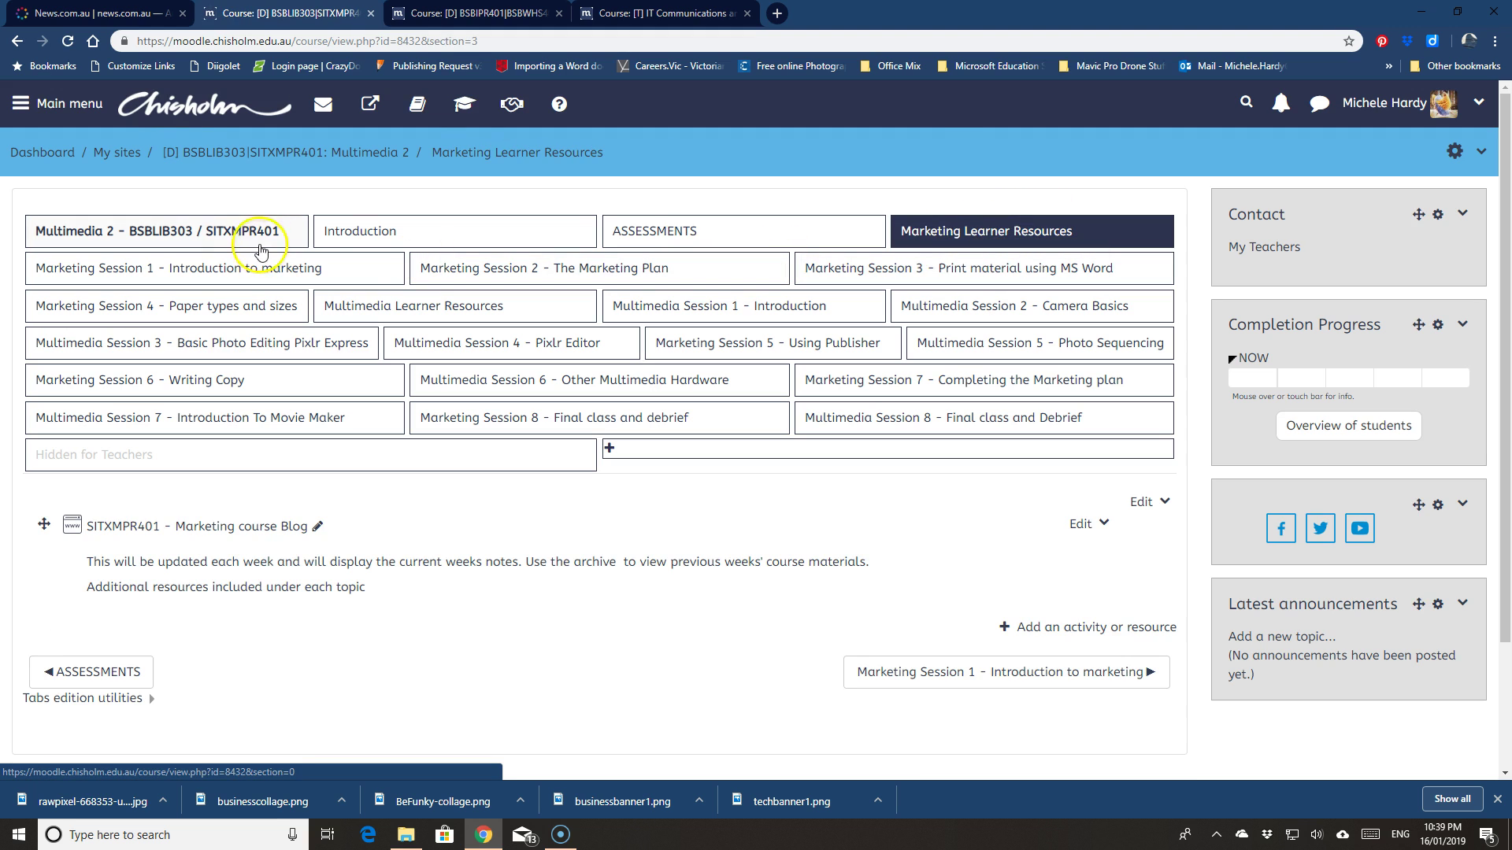
pyautogui.click(203, 276)
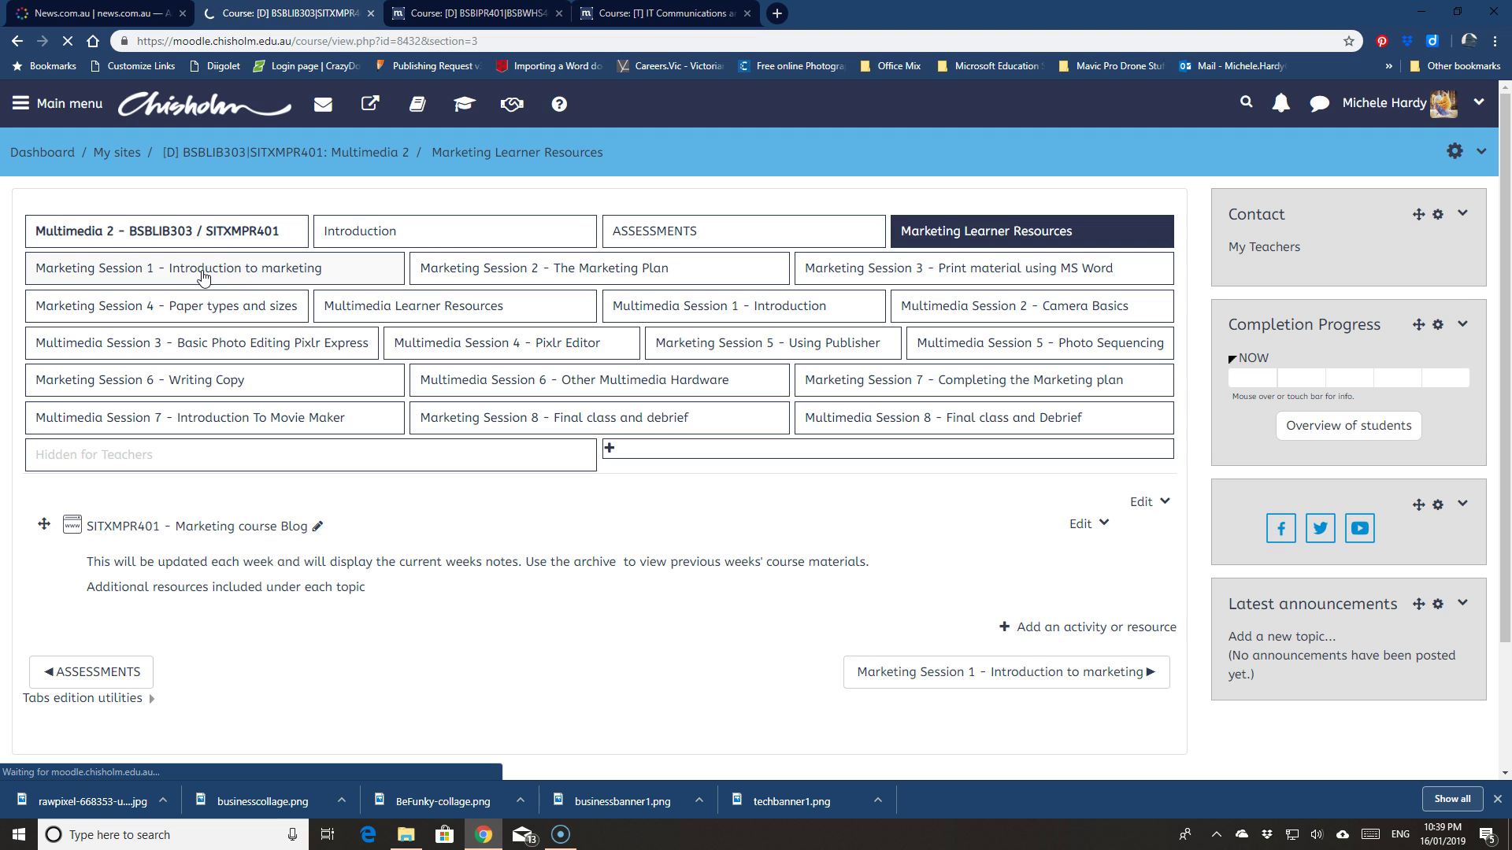
pyautogui.click(1140, 502)
pyautogui.click(1163, 505)
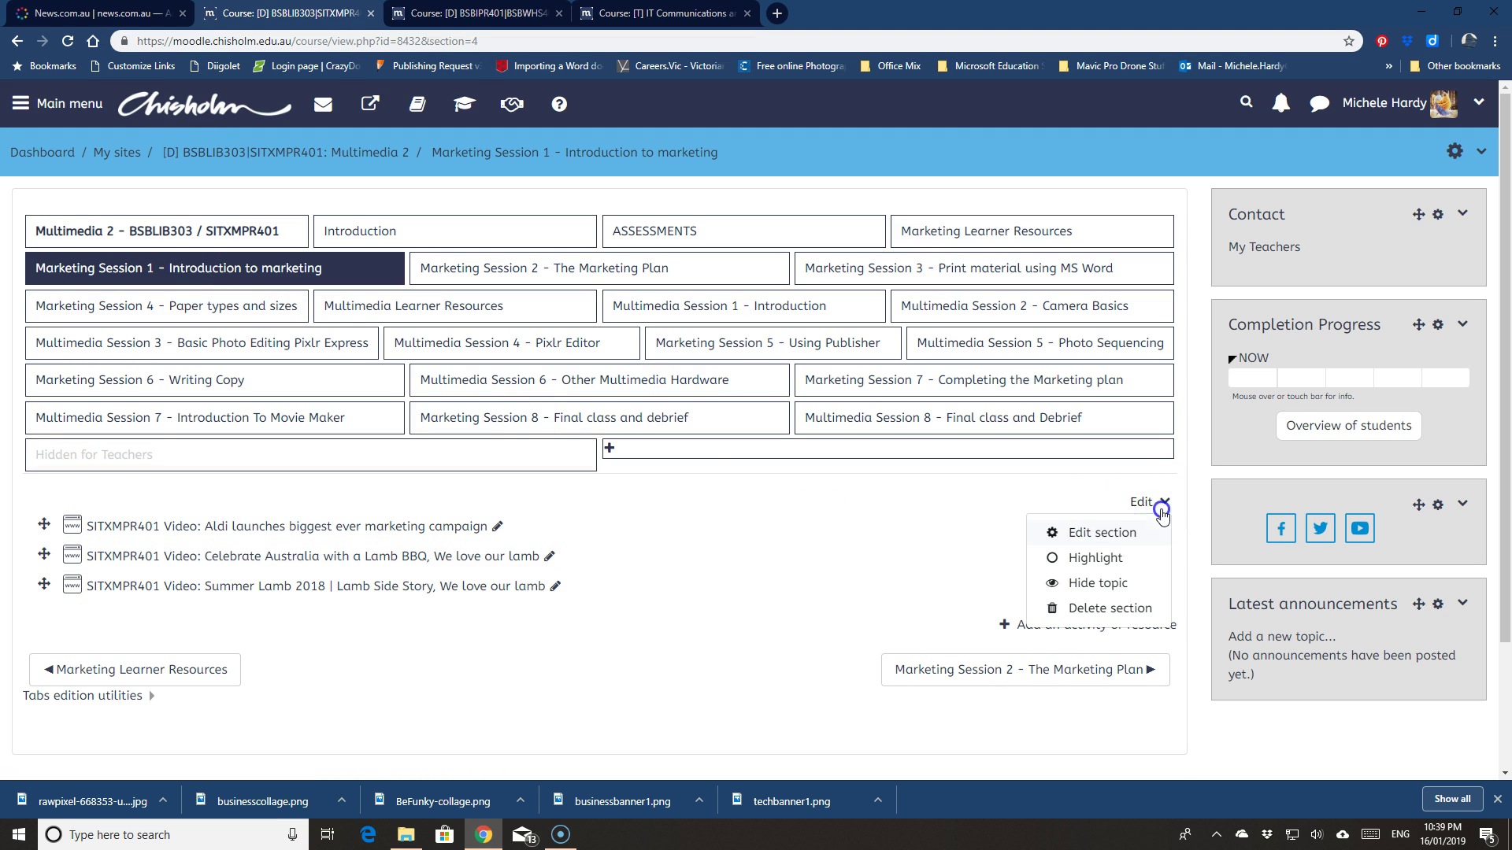
pyautogui.click(1117, 541)
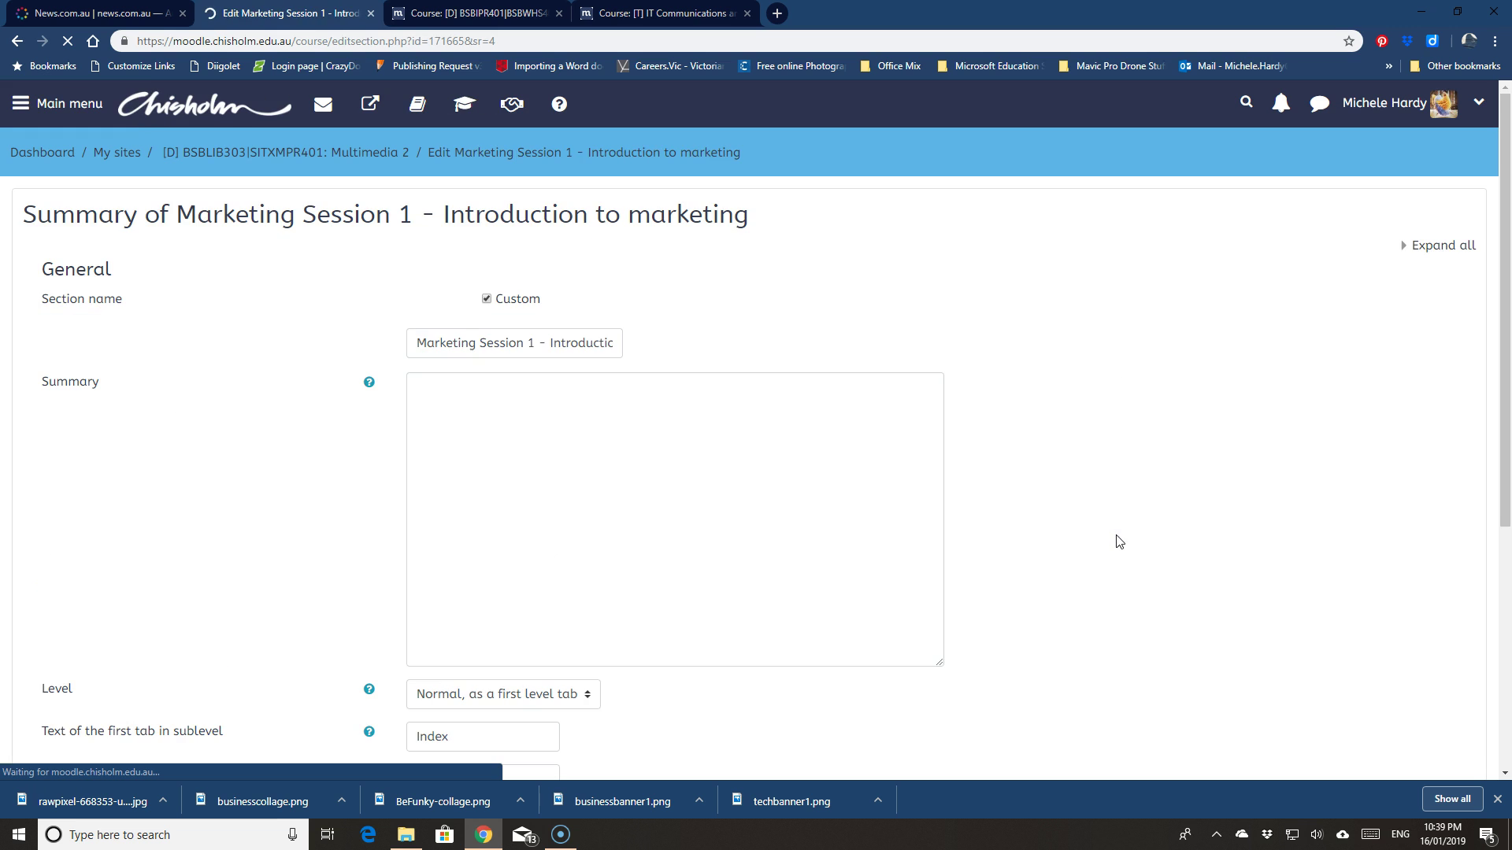
pyautogui.scroll(-2, 158, 537)
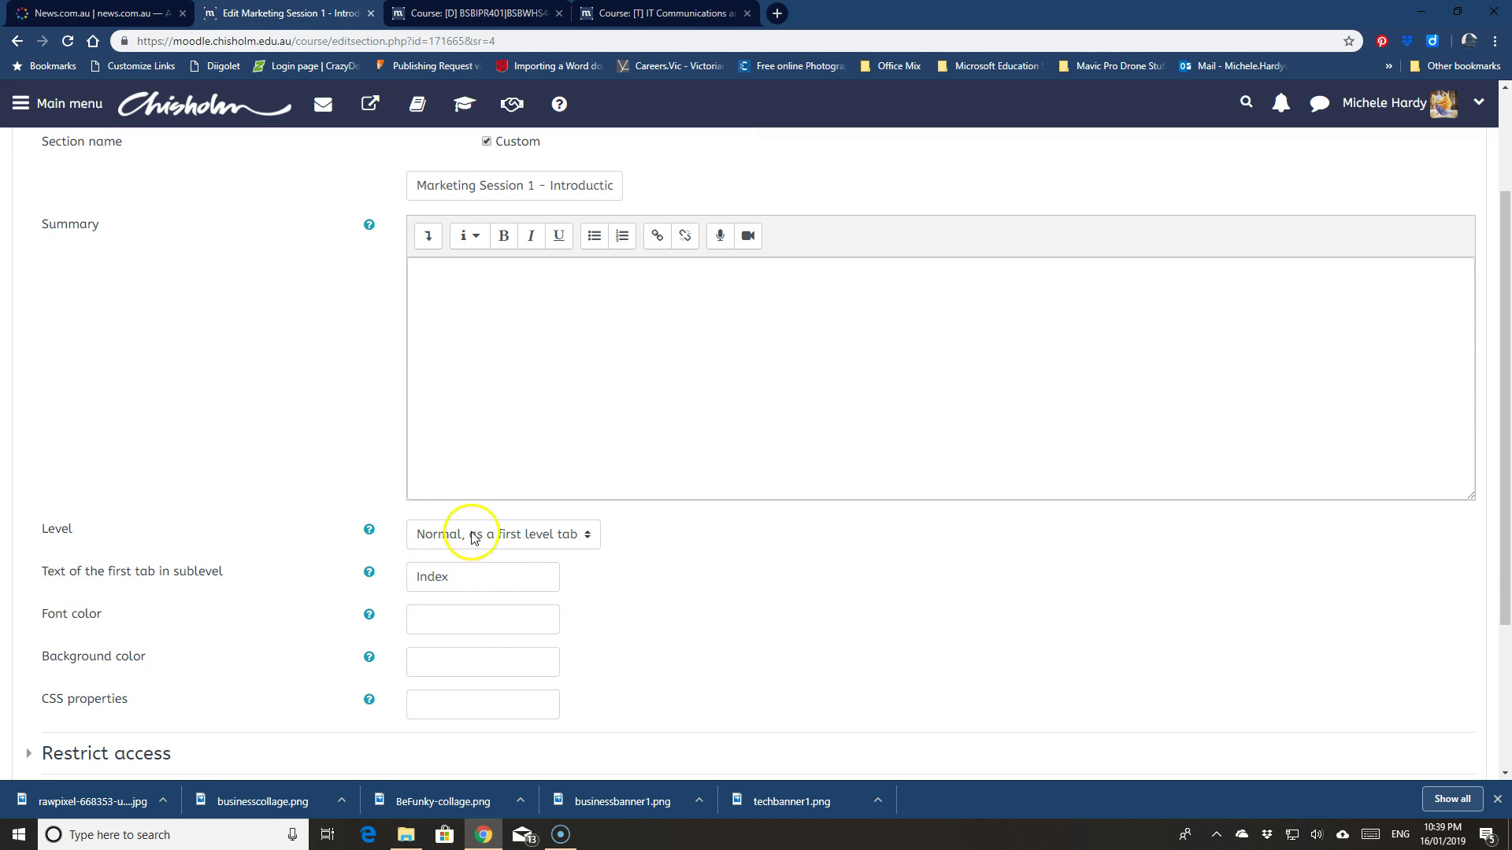
pyautogui.click(589, 537)
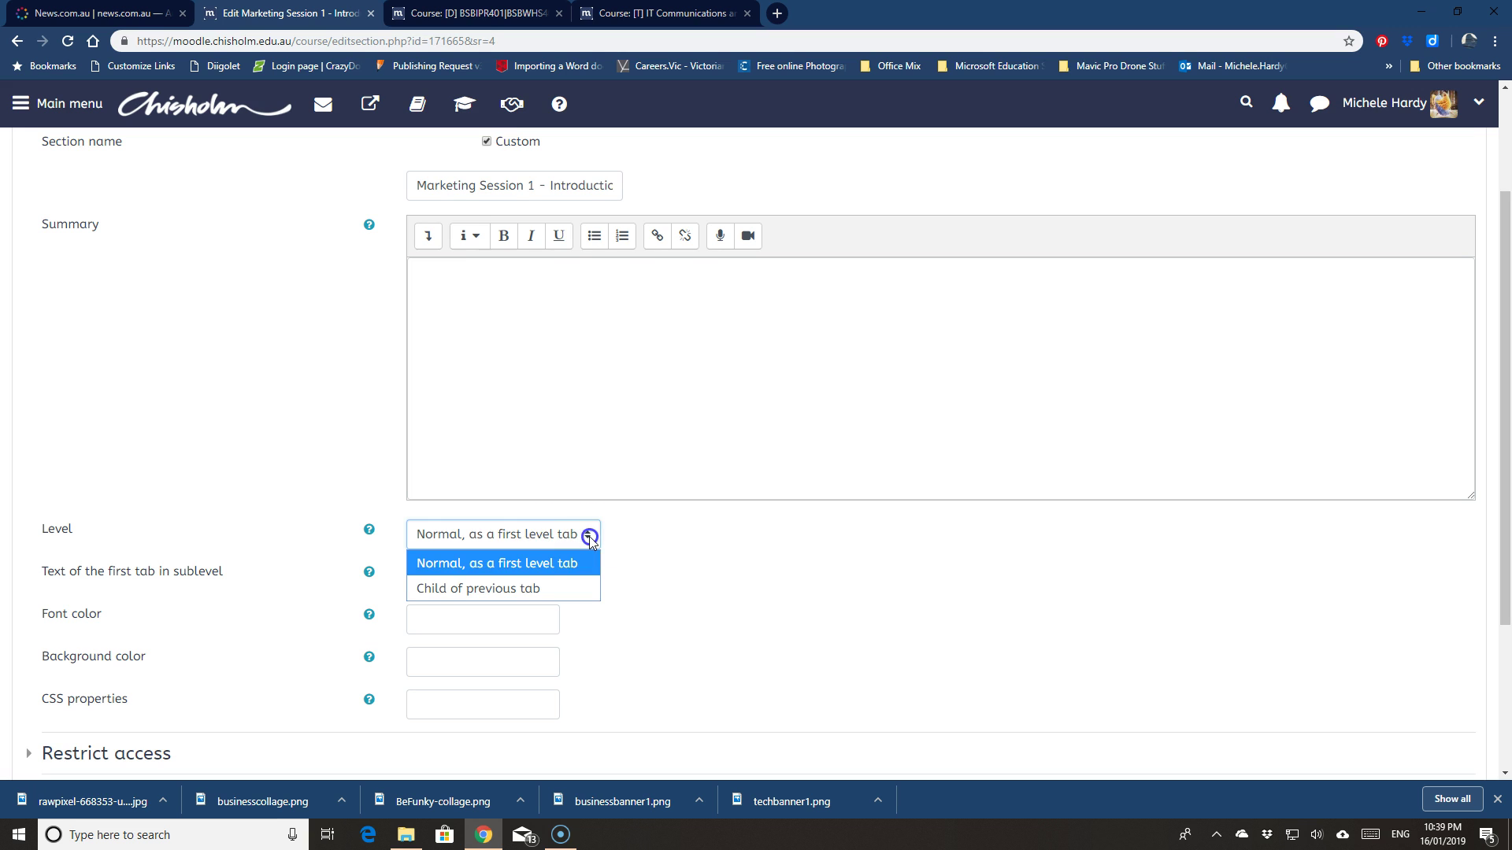
pyautogui.click(477, 591)
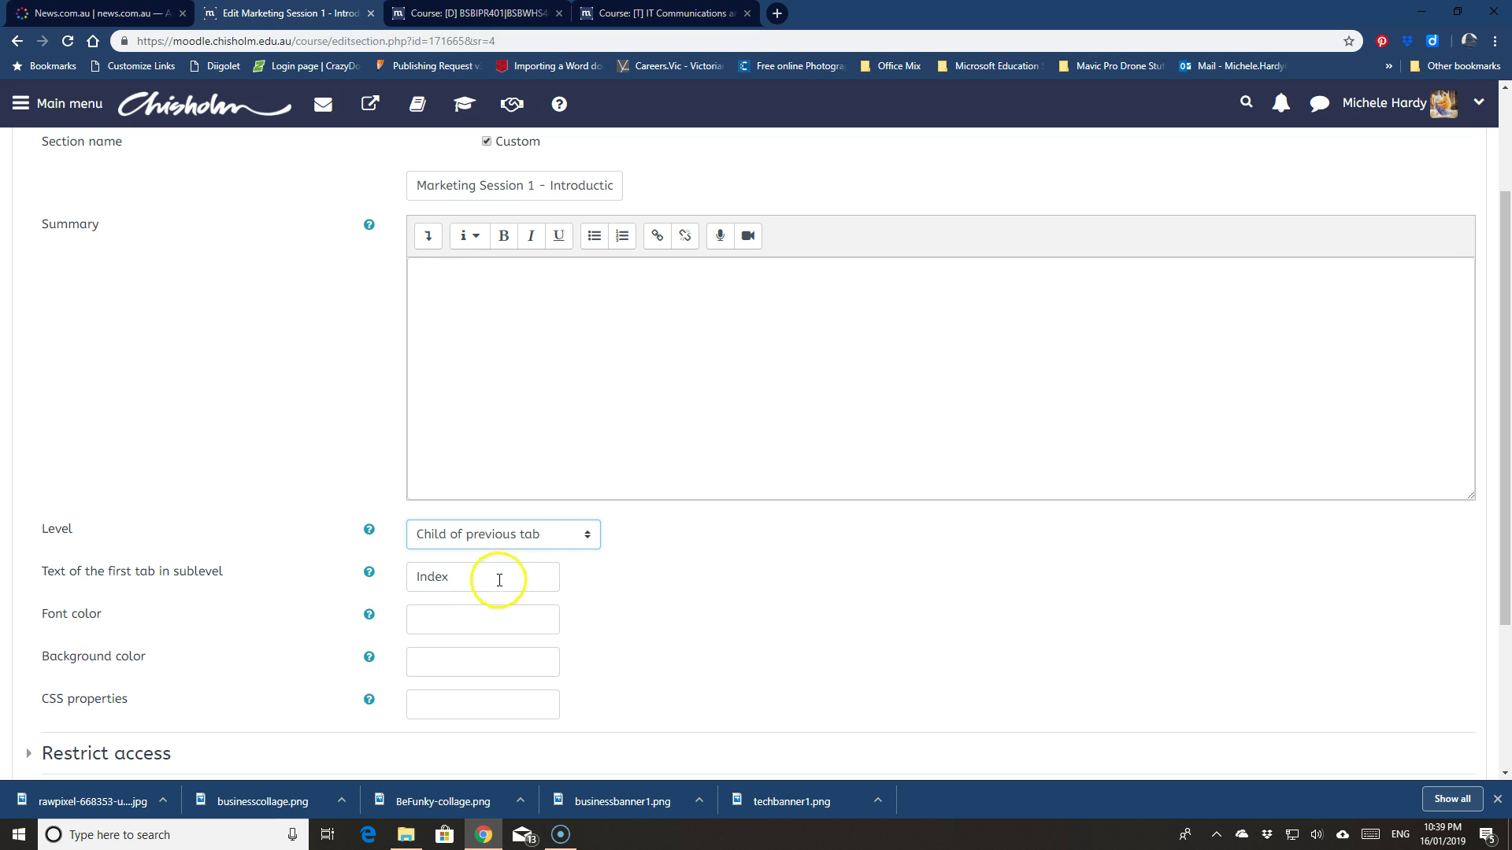
pyautogui.scroll(-2, 550, 546)
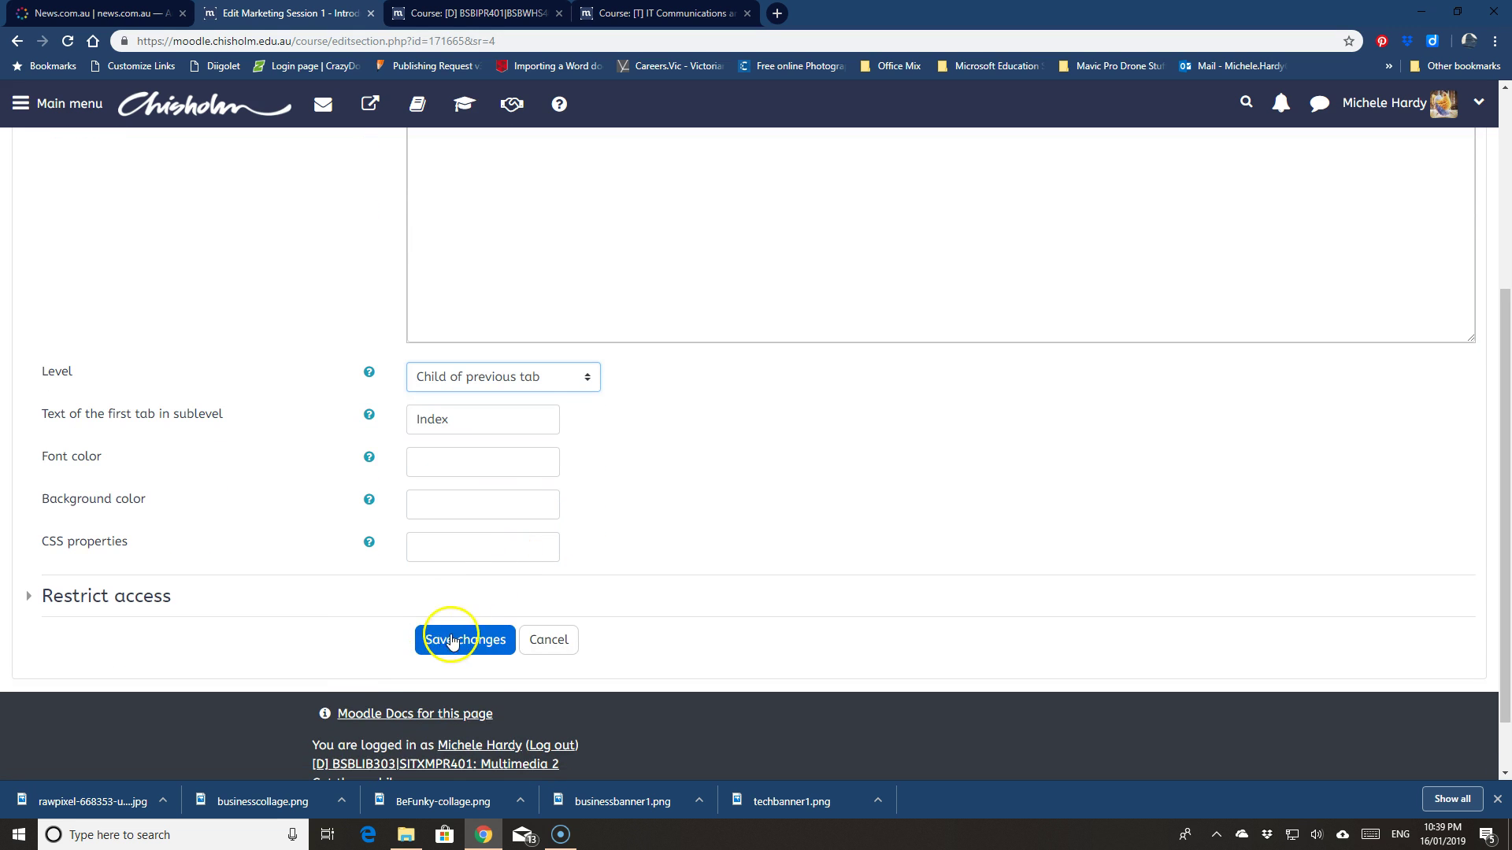
pyautogui.click(463, 641)
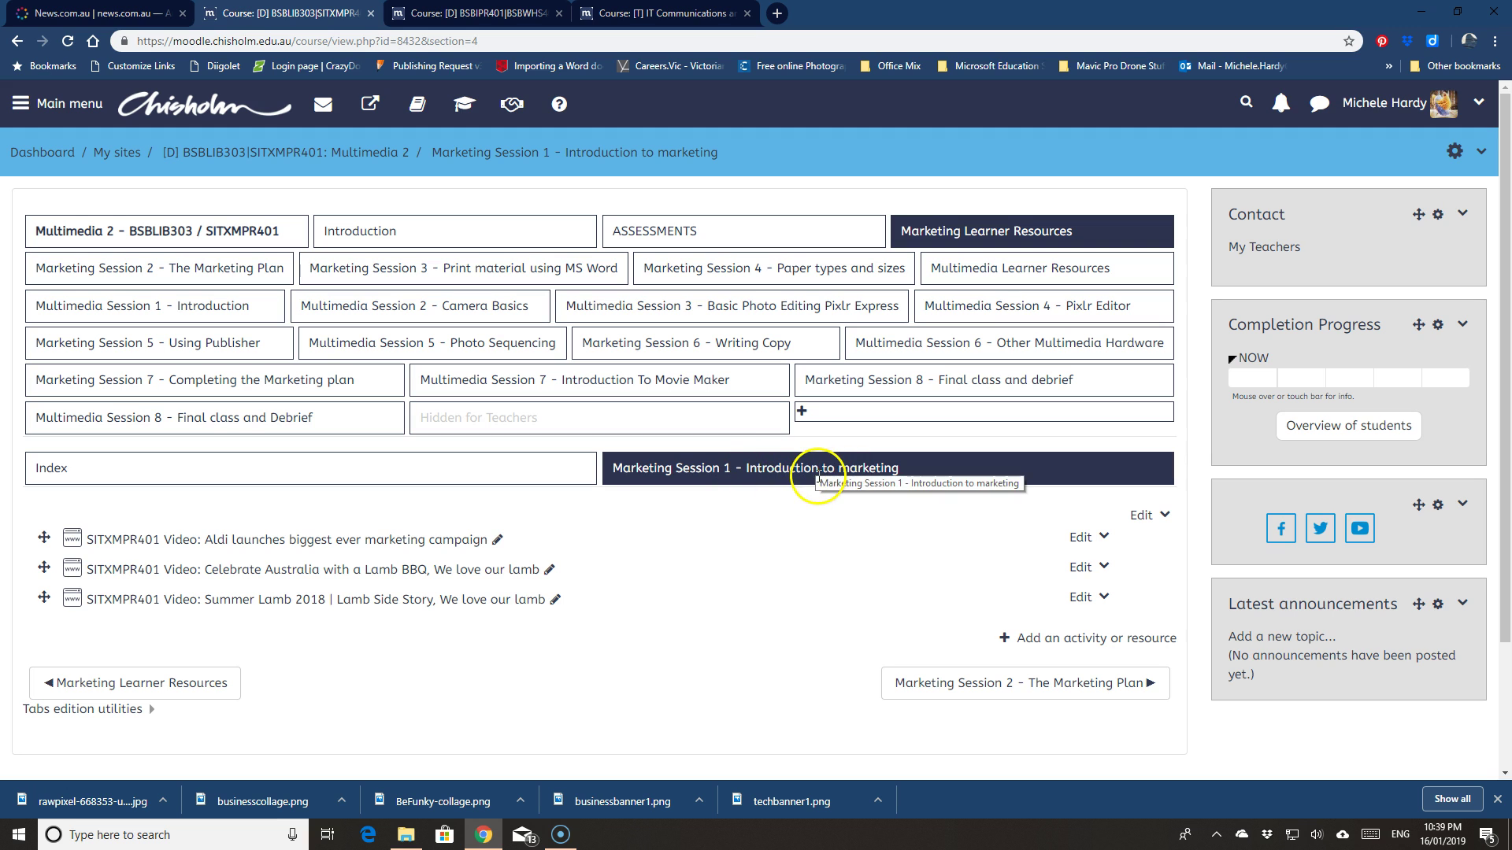
# Step: Make Marketing Session 2 - The Marketing Plan a subtab by setting its level to Child of previous tab, and save
pyautogui.click(150, 270)
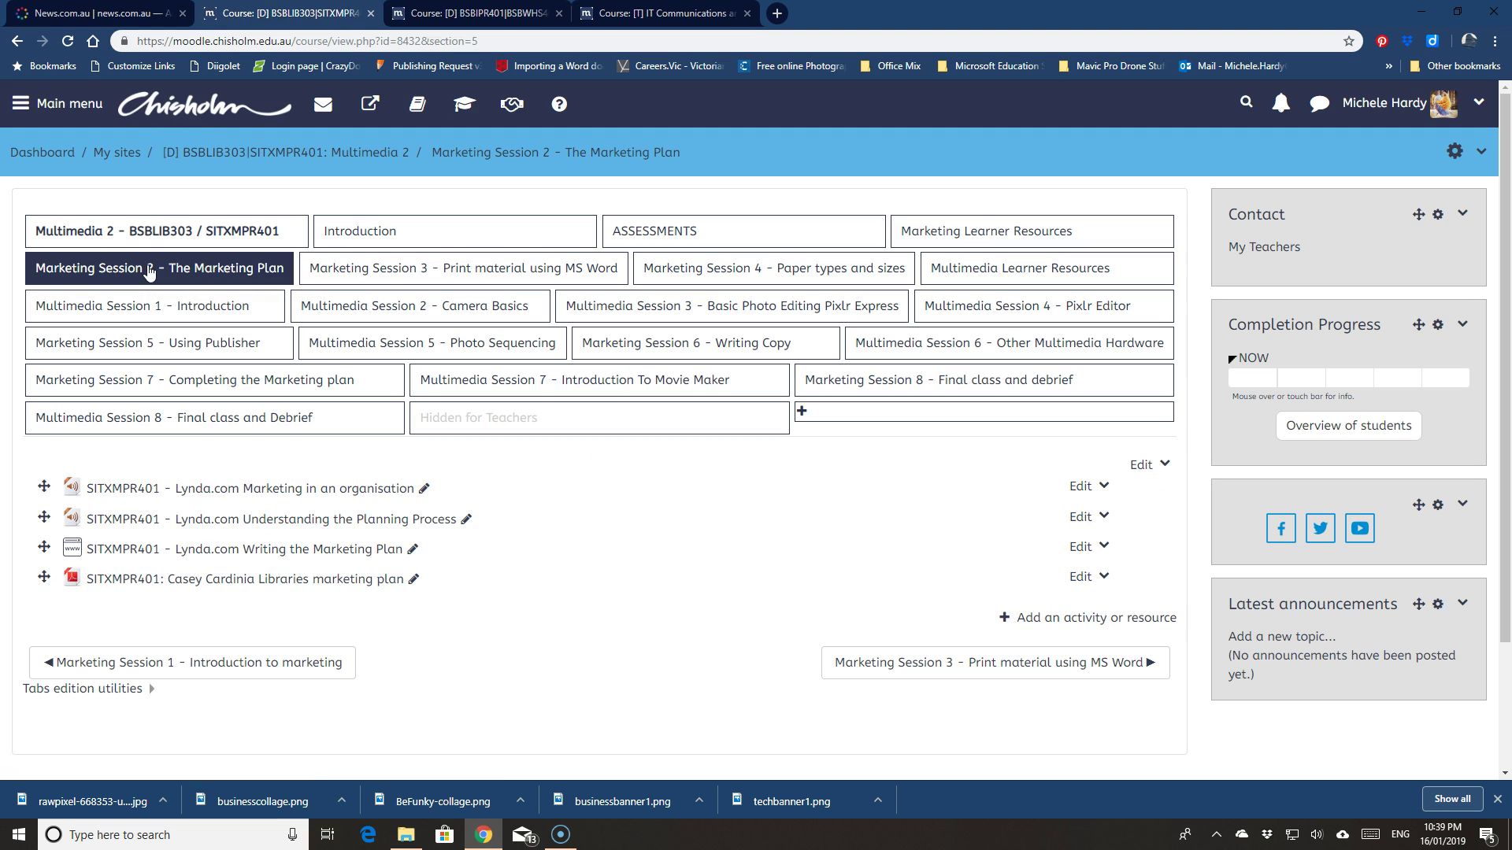
pyautogui.click(1161, 465)
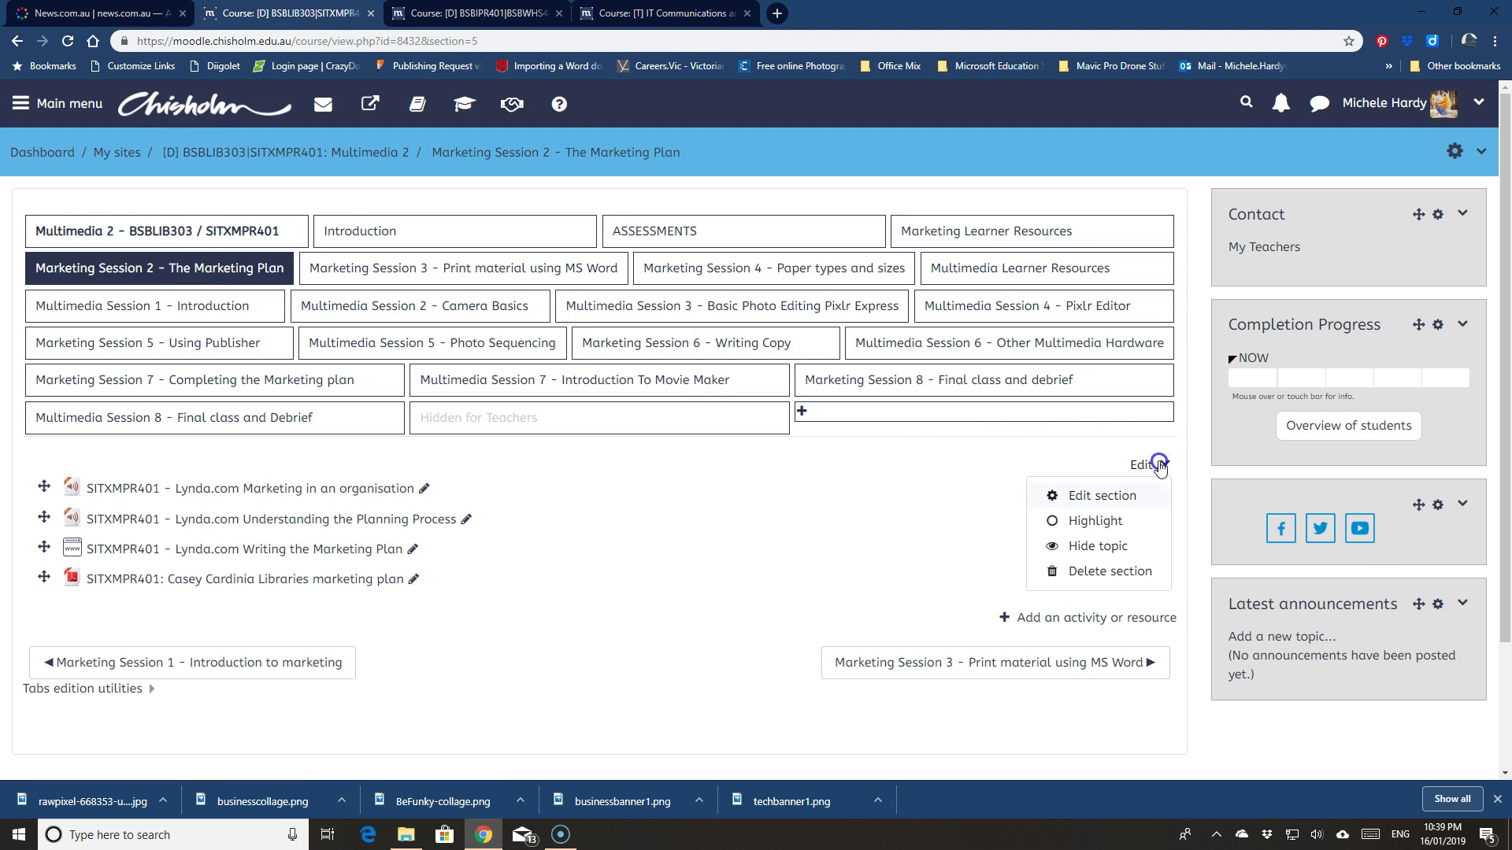
pyautogui.click(1124, 504)
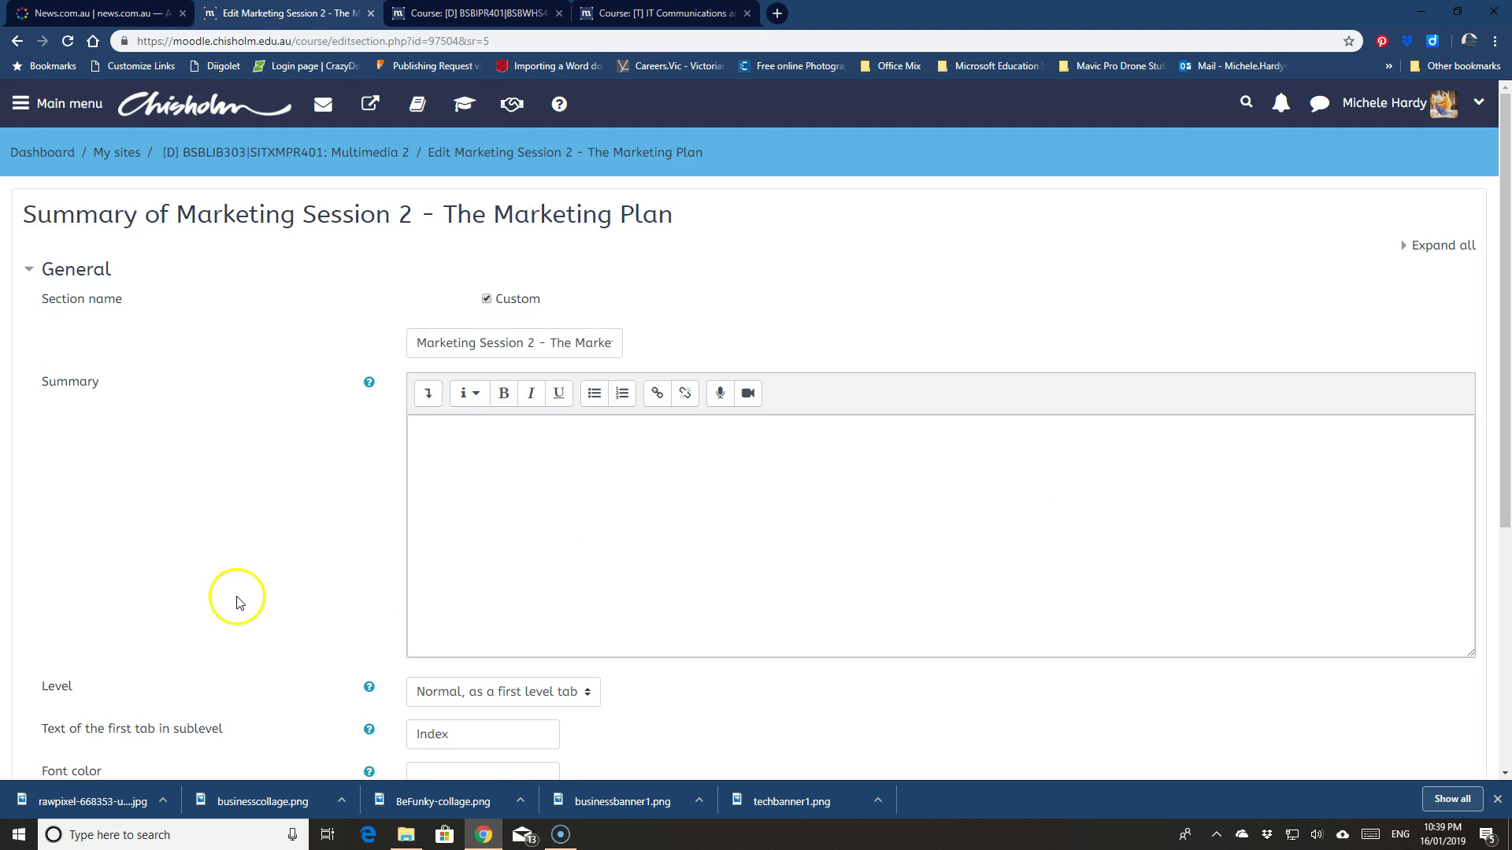
pyautogui.click(587, 693)
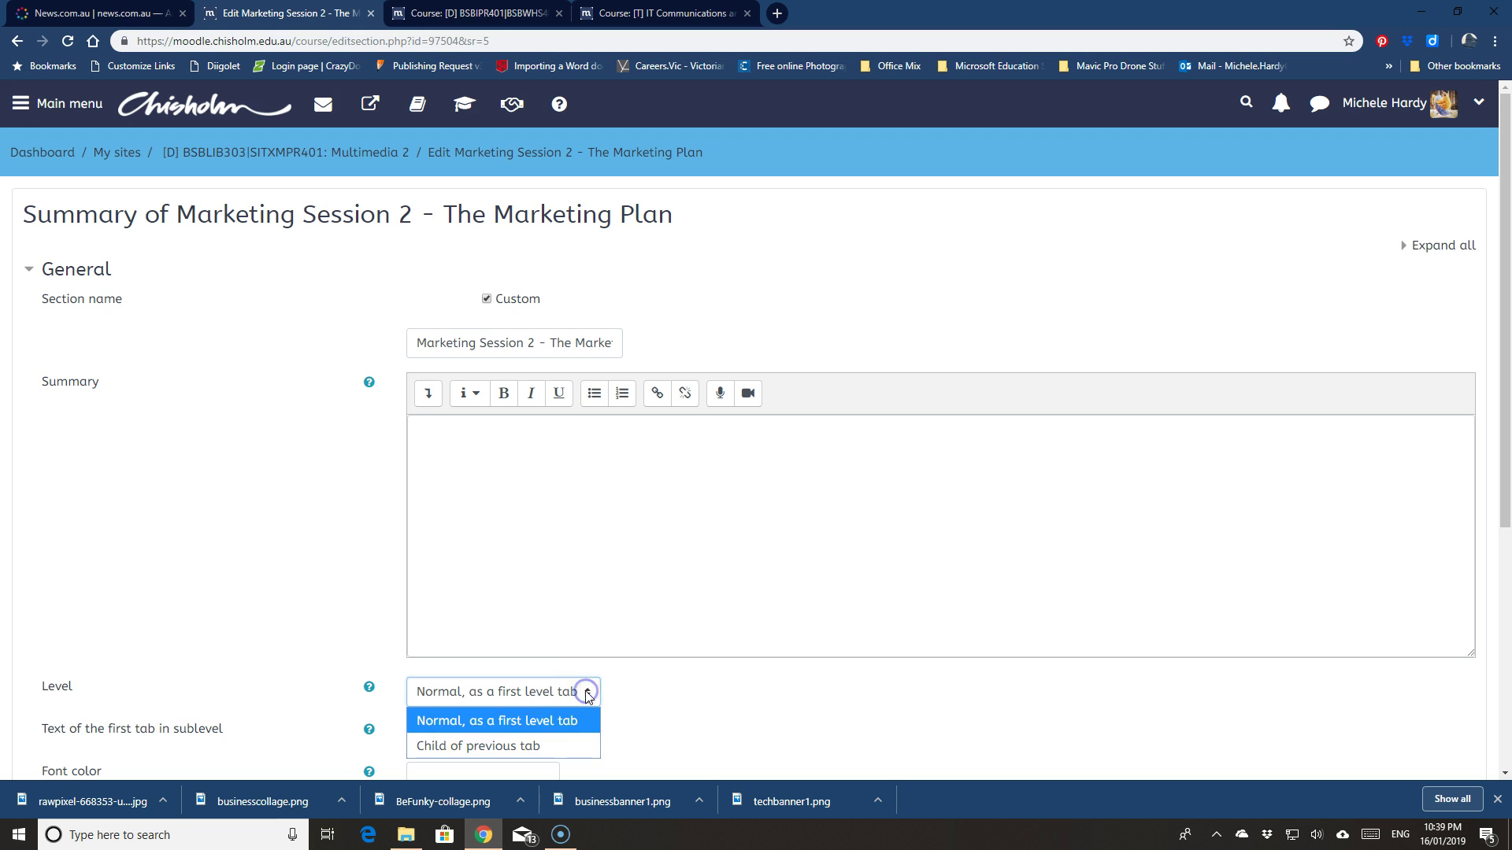
pyautogui.click(480, 743)
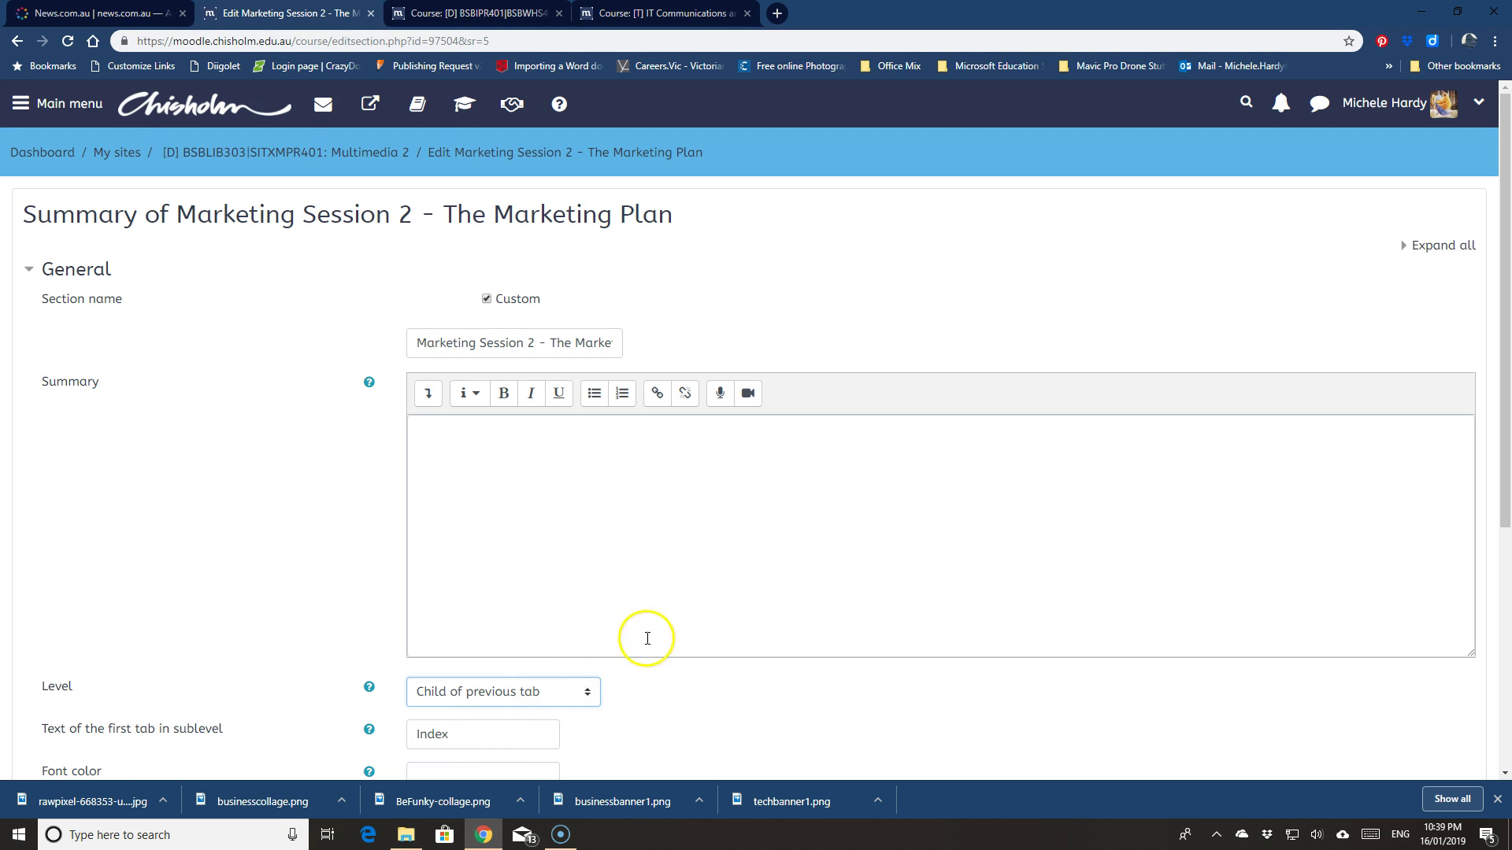
pyautogui.scroll(-3, 645, 634)
pyautogui.click(474, 726)
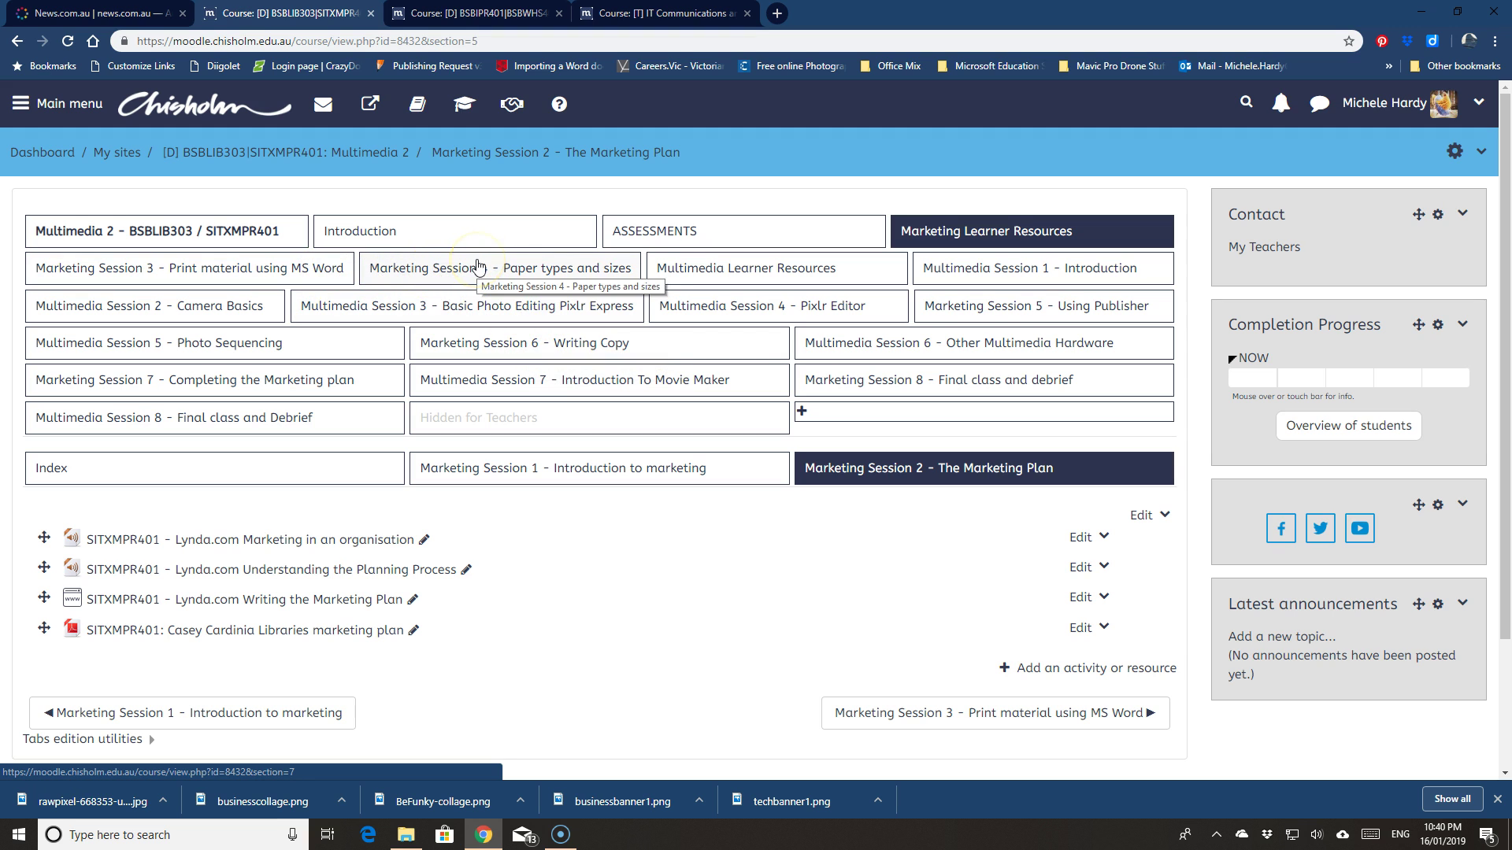
# Step: Change the level of Marketing Session 3 - Print material using MS Word to Child of previous tab and save the section
pyautogui.click(218, 276)
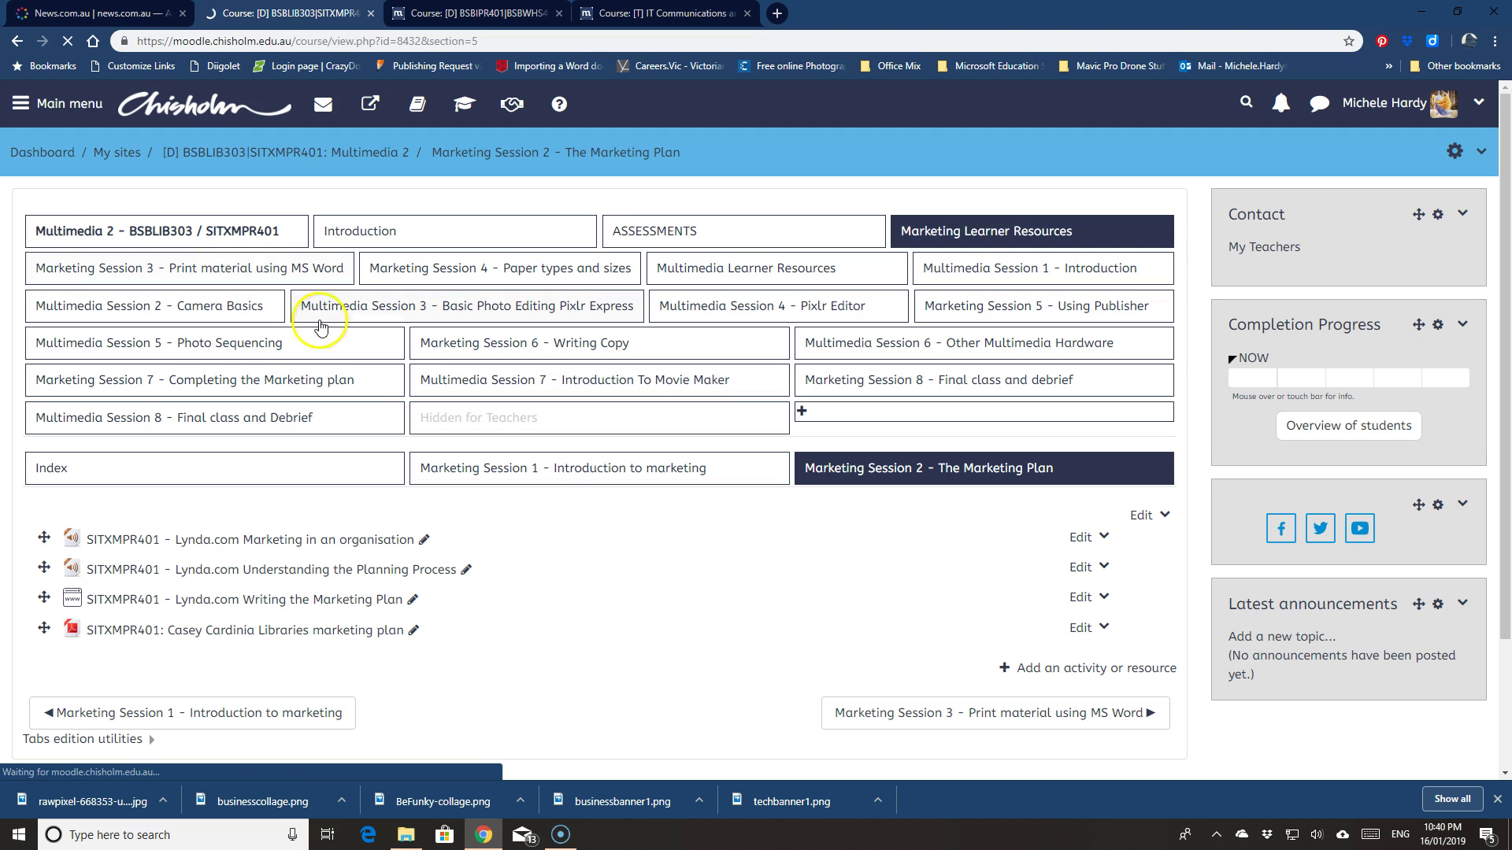
pyautogui.click(1164, 464)
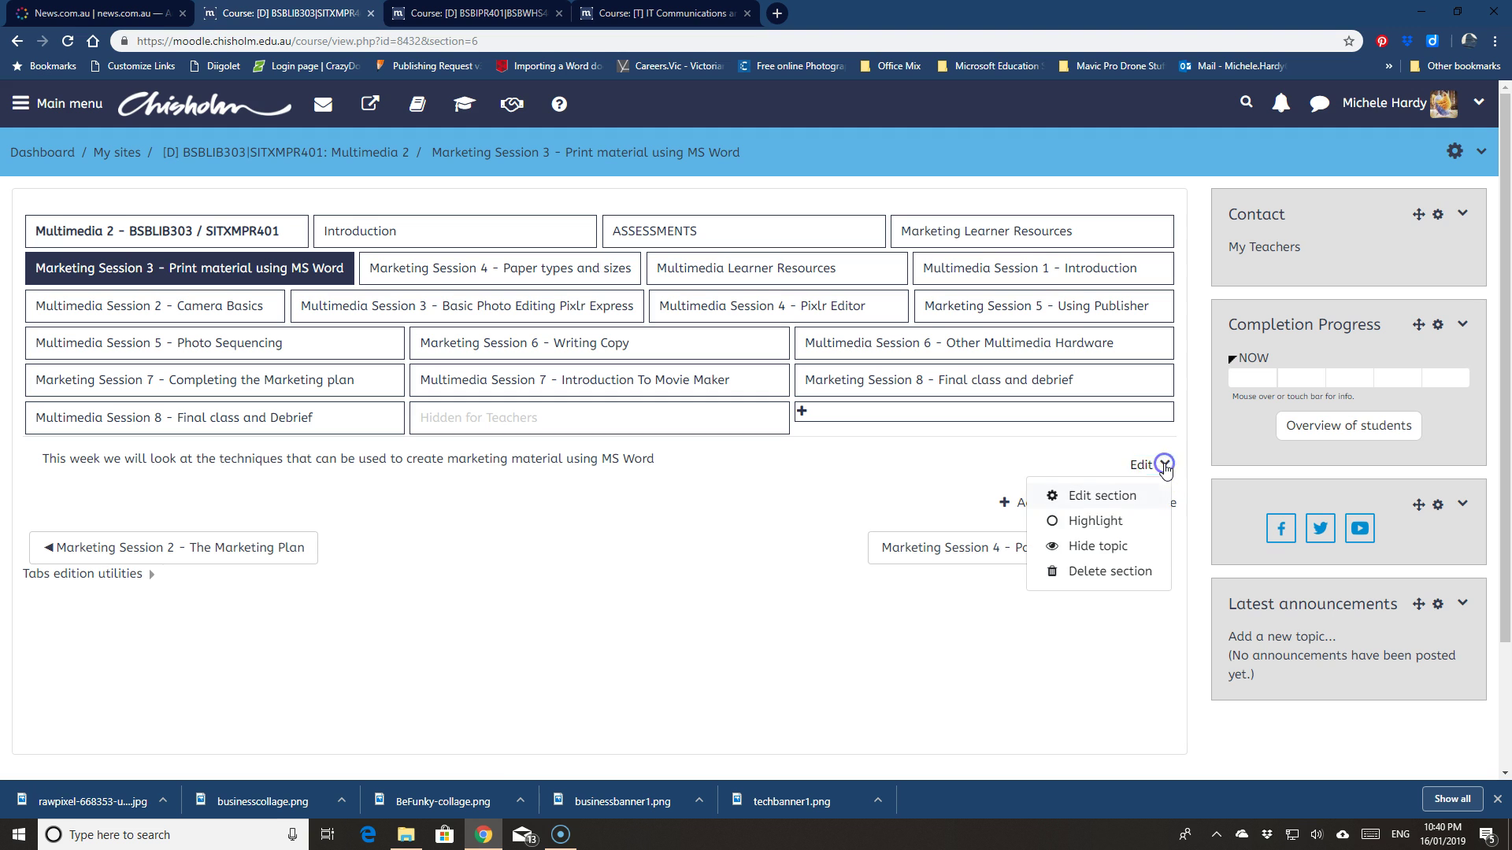
pyautogui.click(1075, 496)
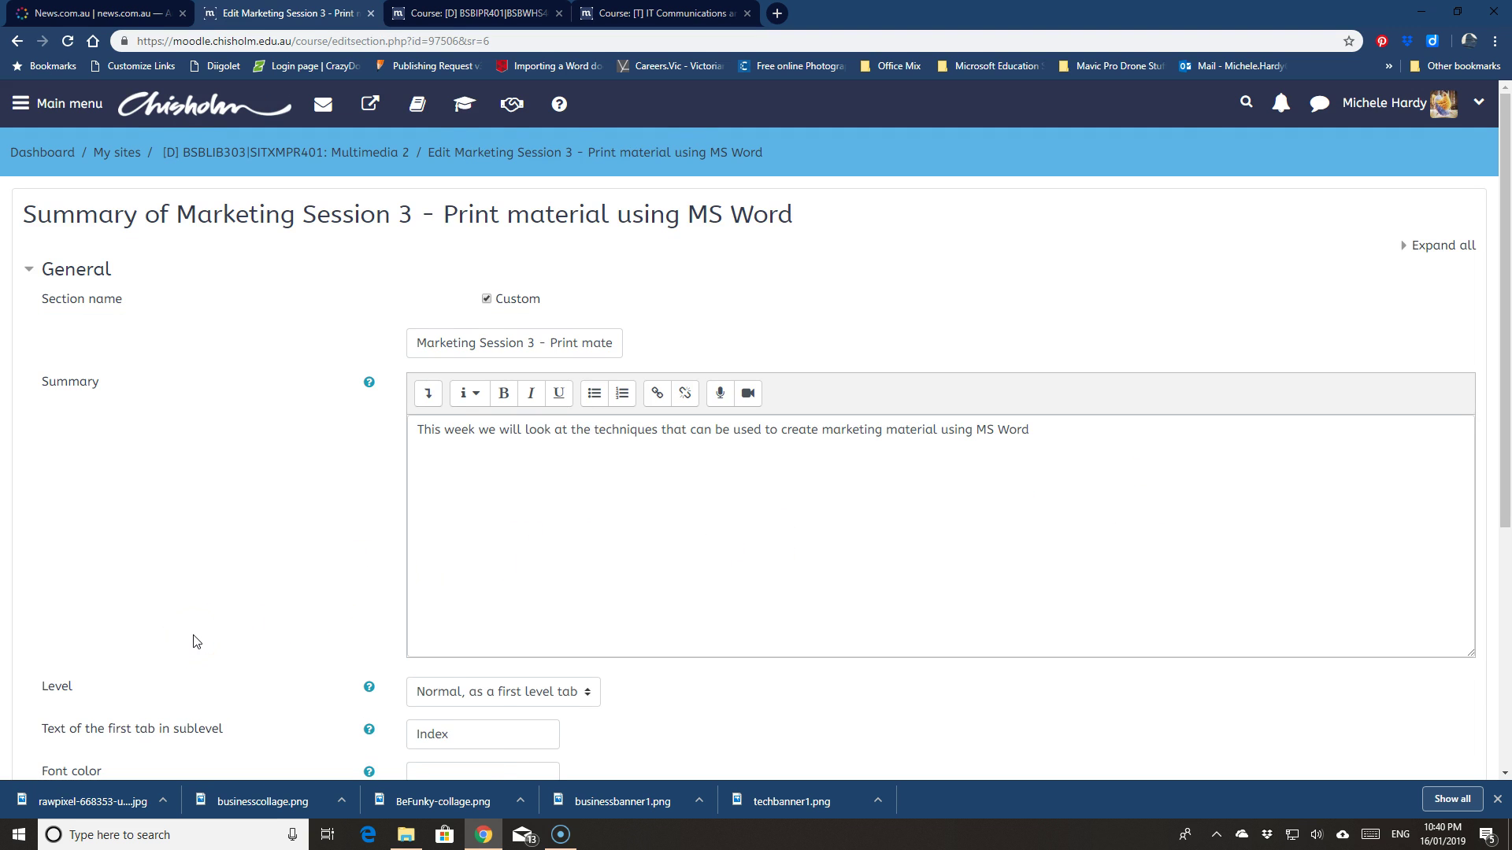
pyautogui.click(584, 697)
pyautogui.click(441, 741)
pyautogui.scroll(-4, 642, 640)
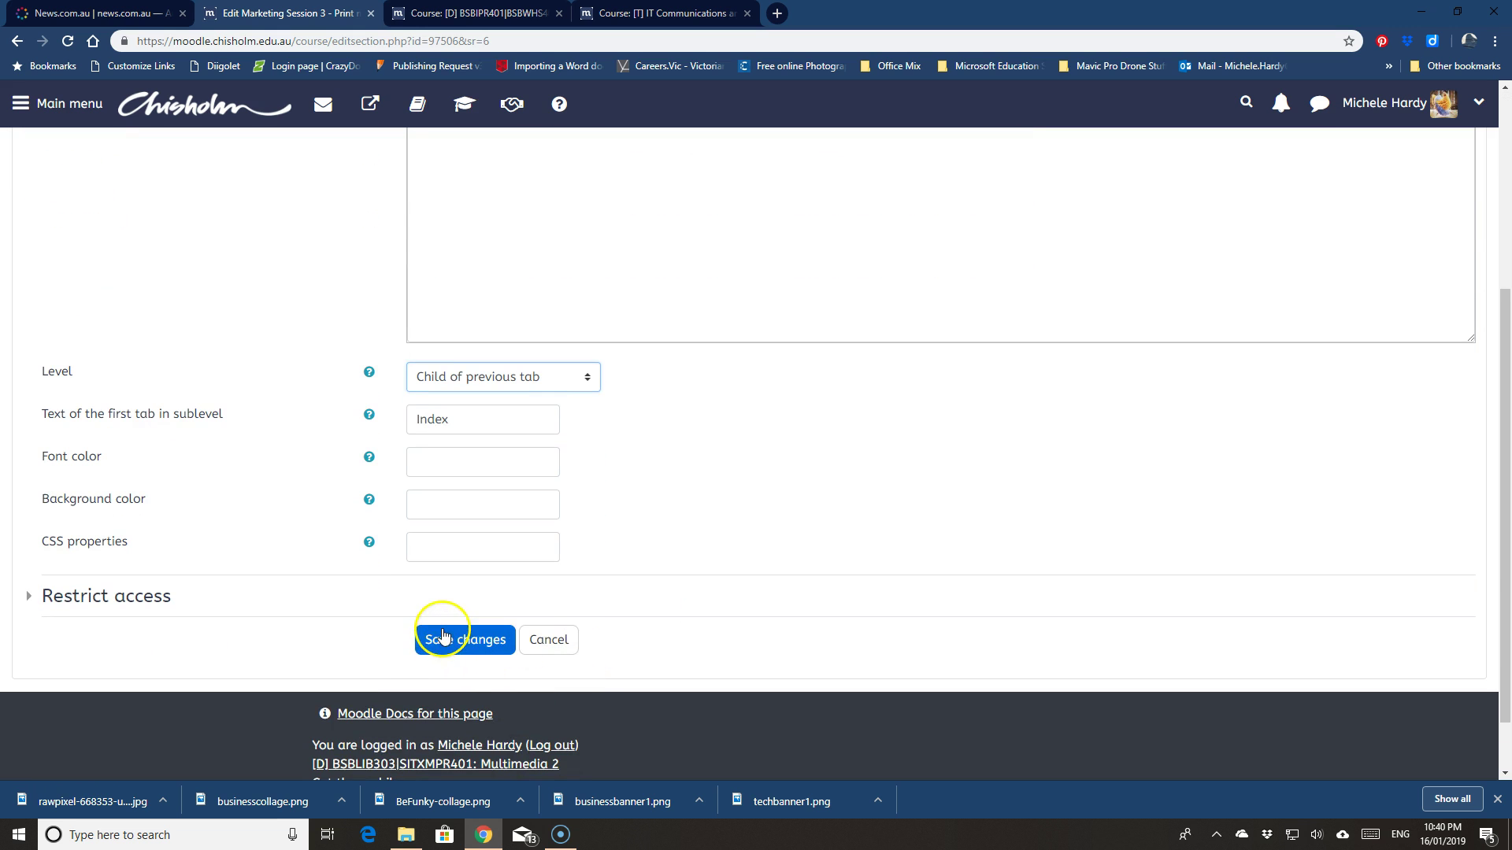
pyautogui.click(443, 634)
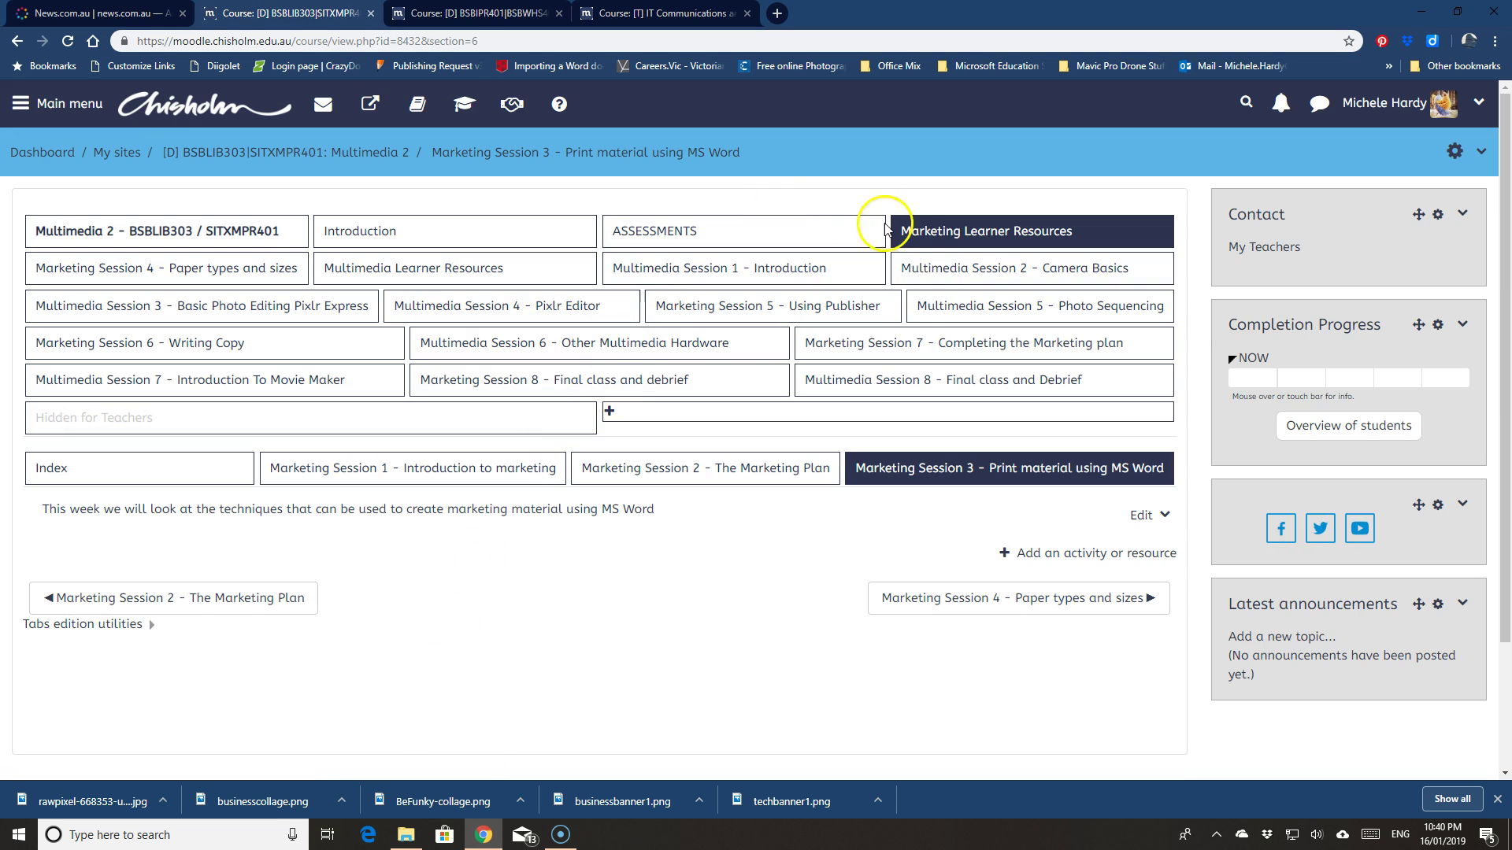
# Step: Check the Index, Marketing Session 1 and Marketing Session 3 subtabs under Marketing Learner Resources
pyautogui.click(228, 476)
pyautogui.click(391, 471)
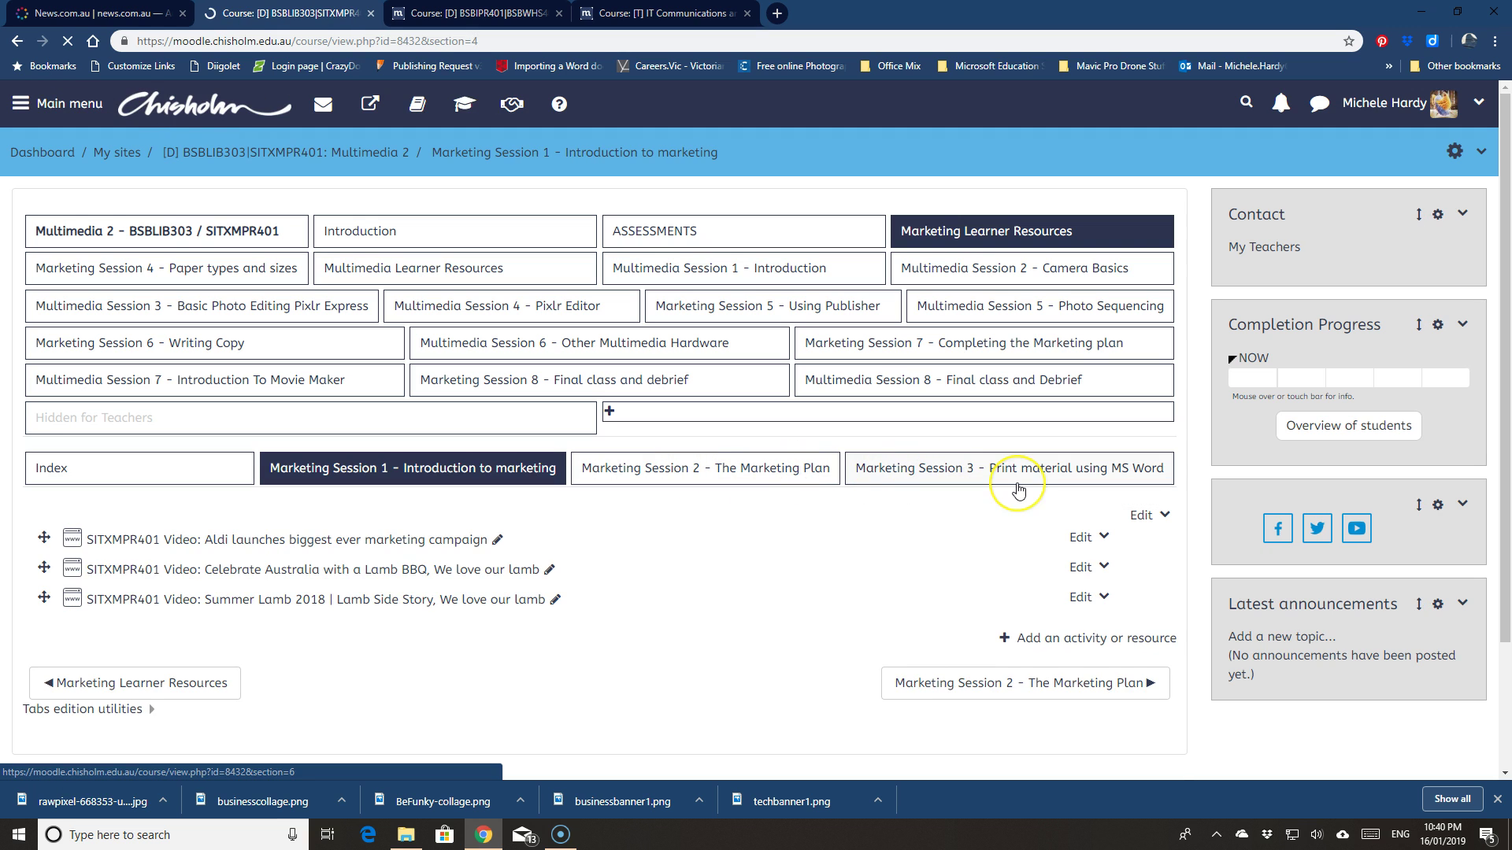
pyautogui.click(1018, 486)
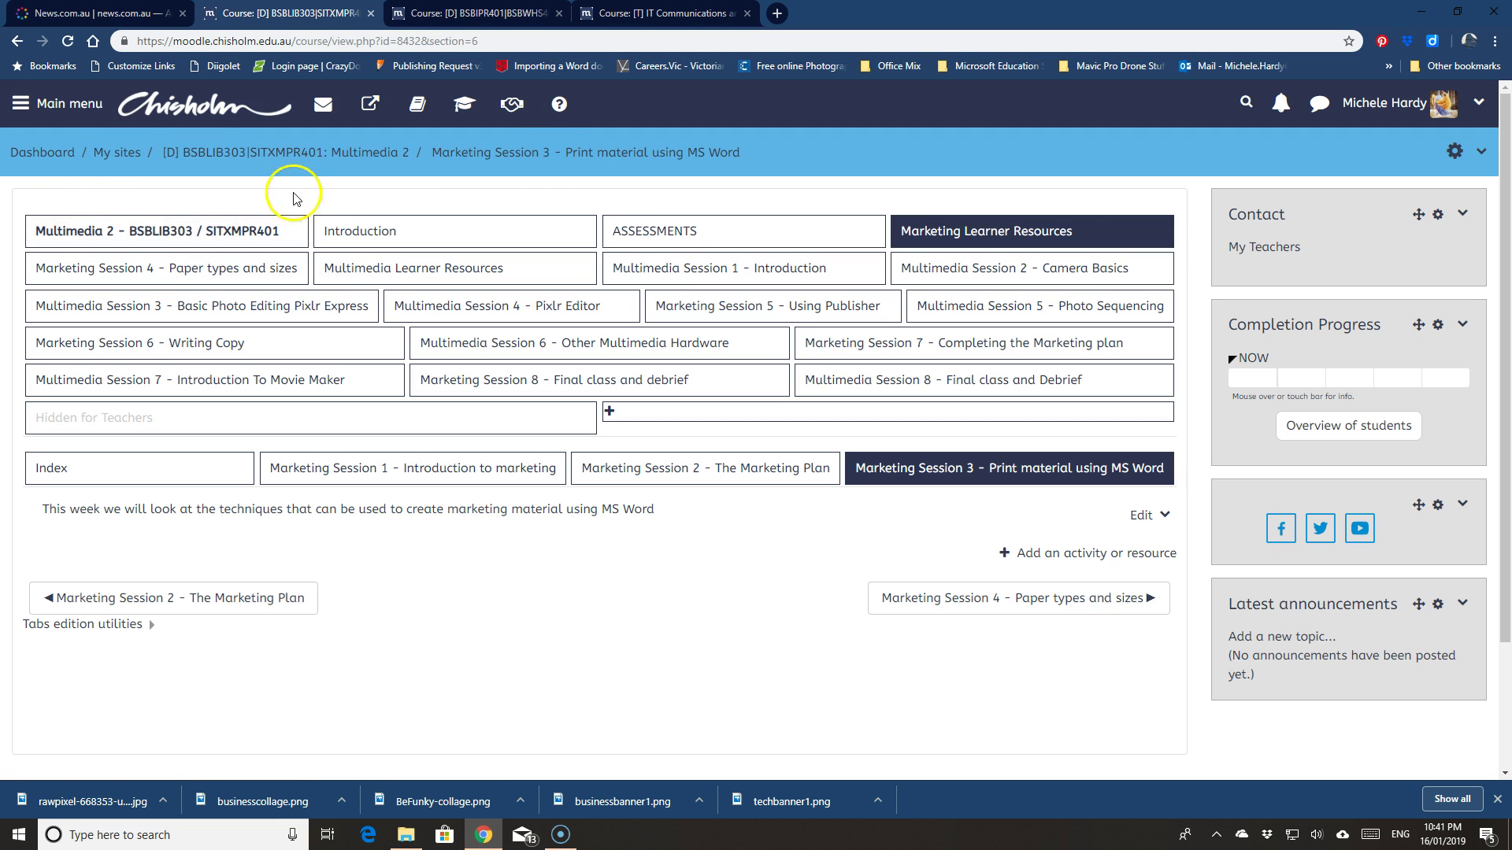
# Step: Open the Multimedia 2 course settings for editing and expand the Course format section
pyautogui.click(1479, 152)
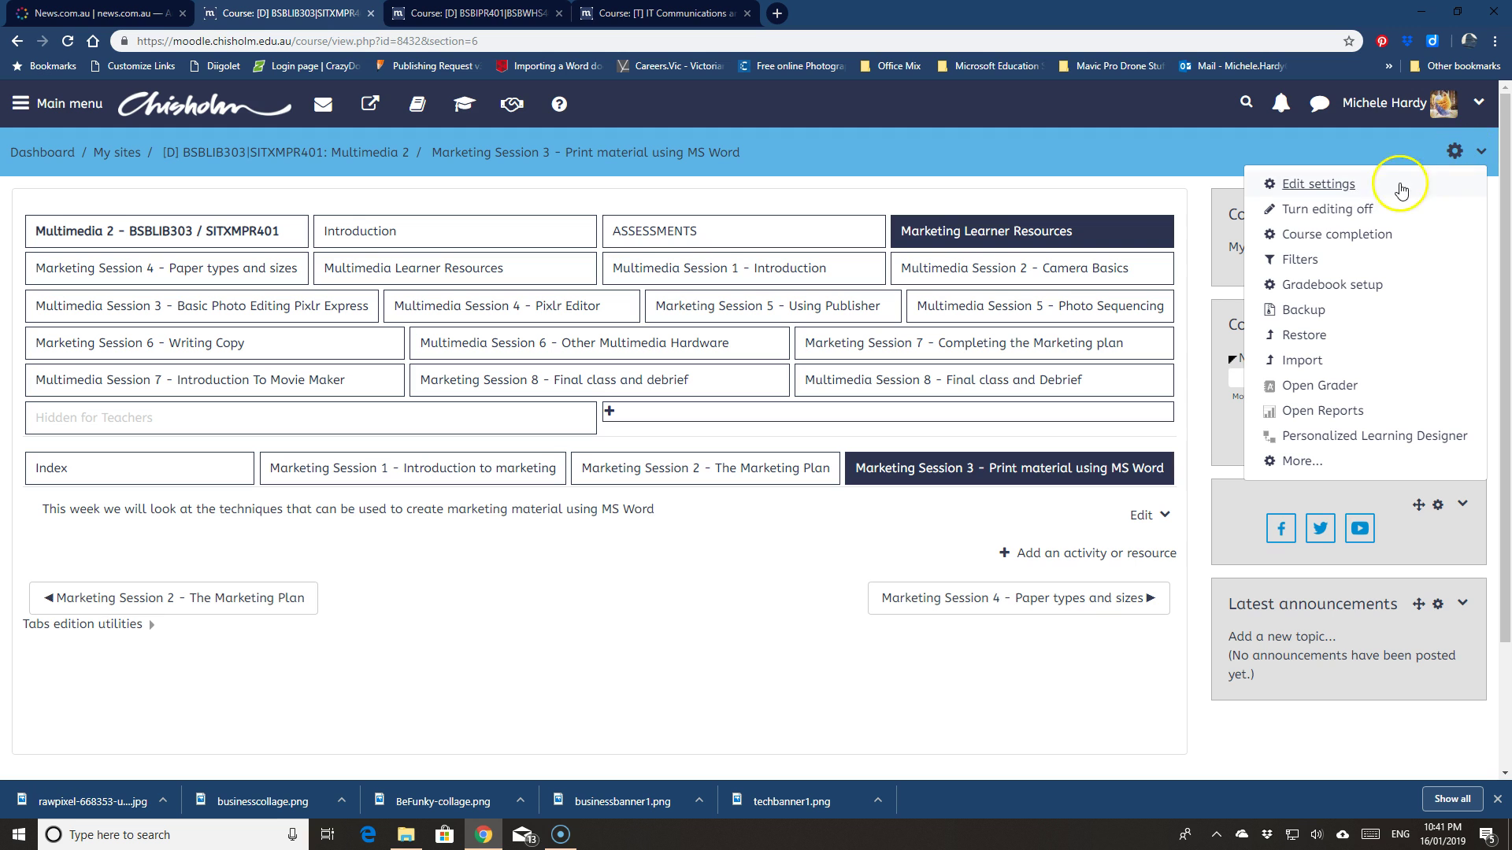
pyautogui.click(1288, 186)
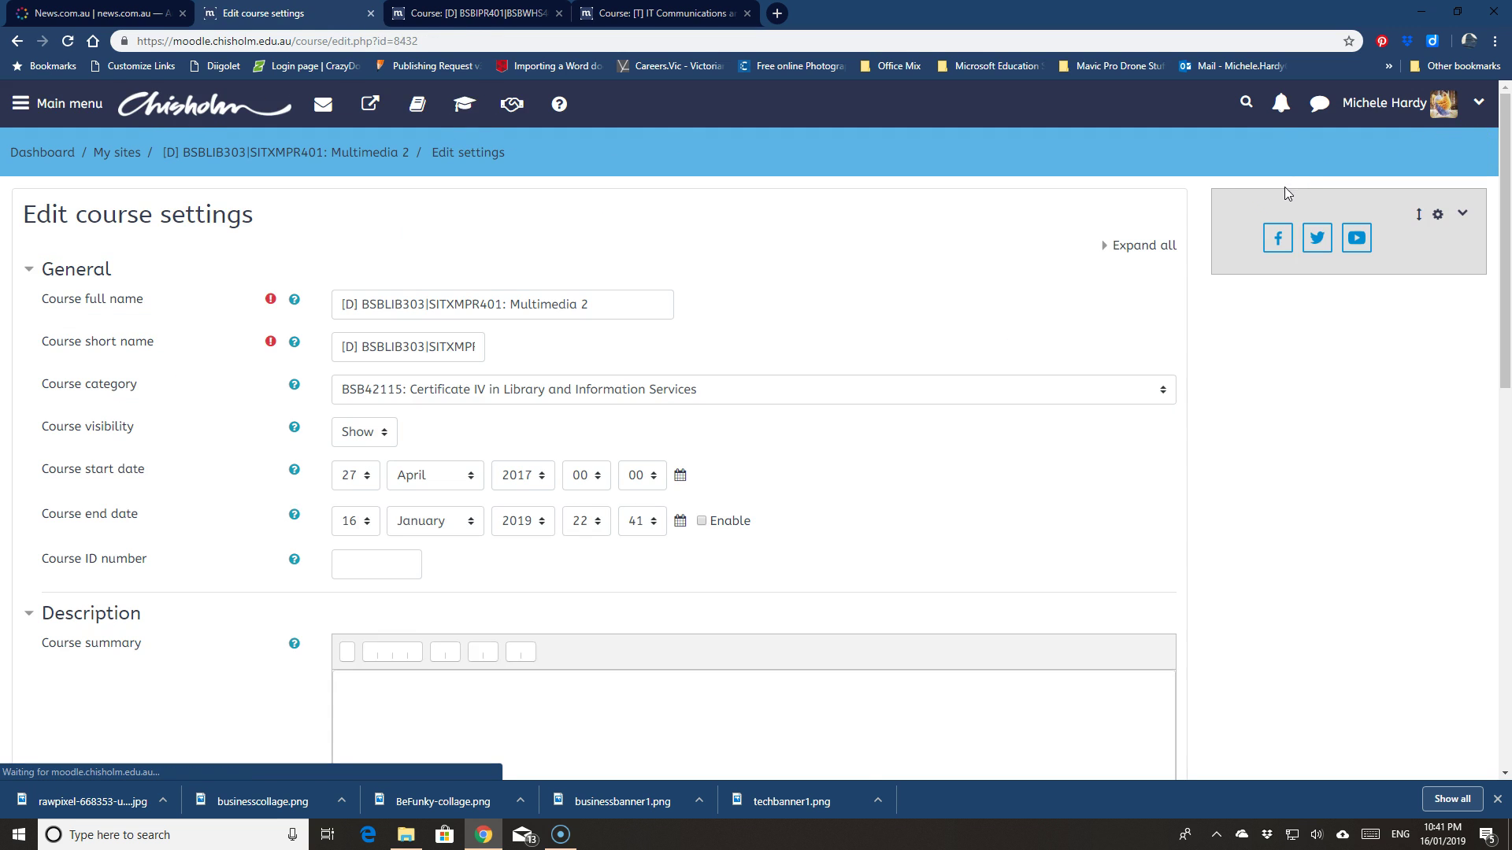
pyautogui.scroll(-8, 243, 603)
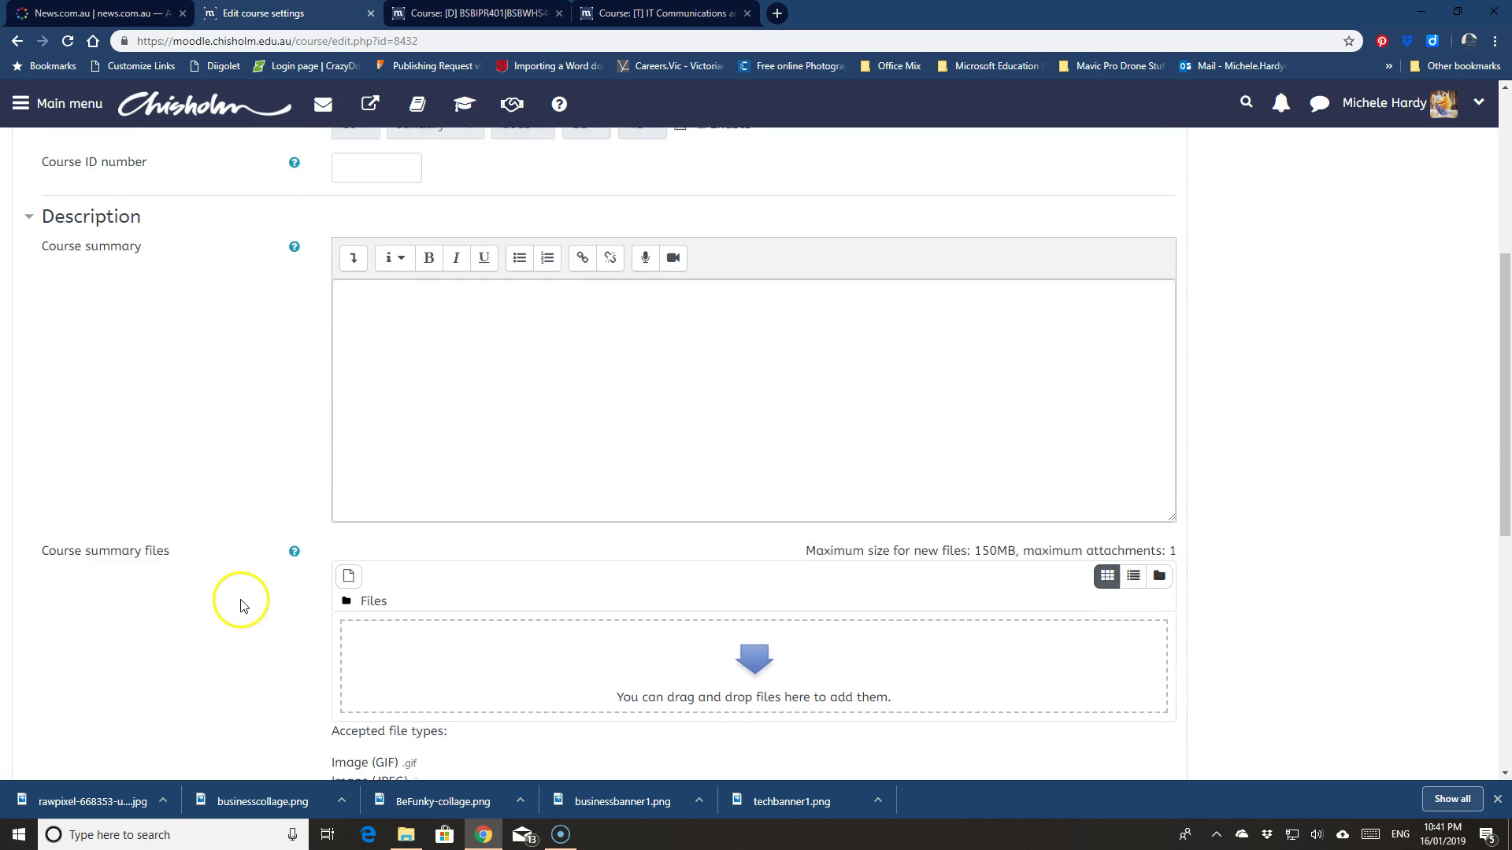
pyautogui.scroll(-2, 244, 602)
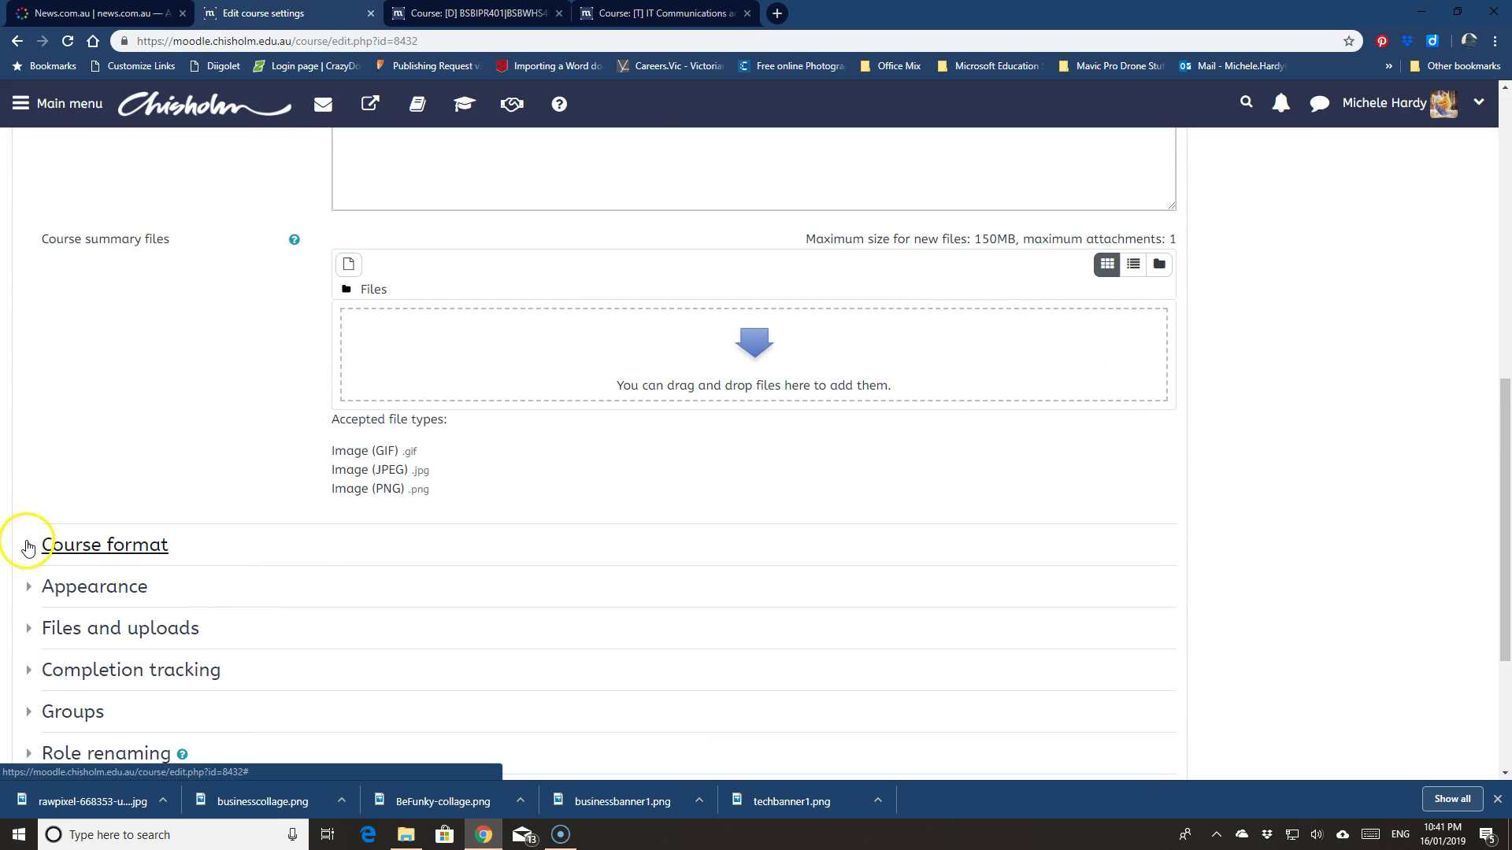
pyautogui.click(27, 544)
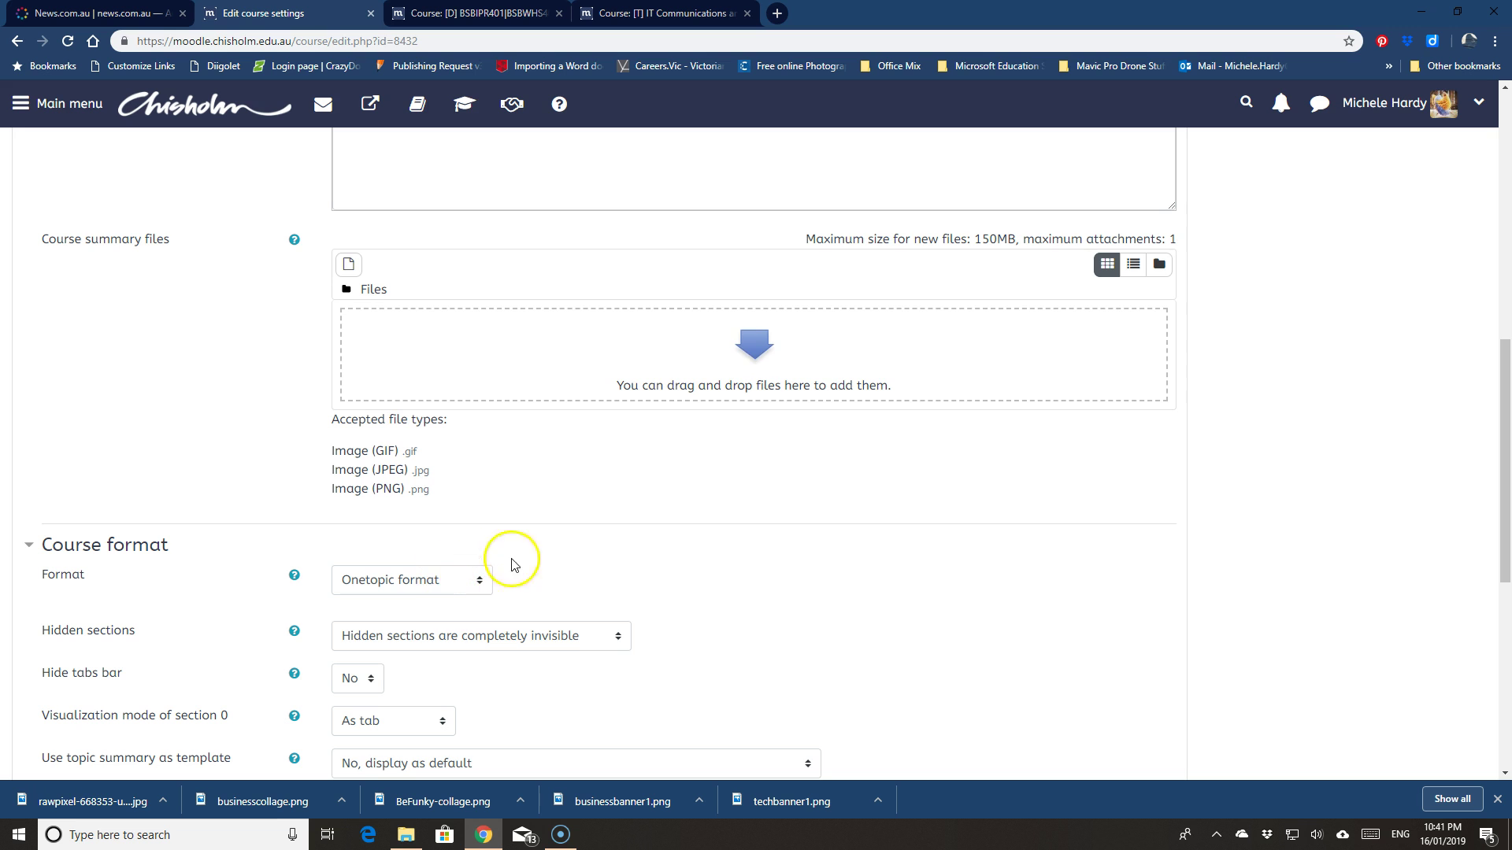
# Step: Set the visualization mode of section 0 to Before the tabs, then save and display the course
pyautogui.scroll(-1, 762, 578)
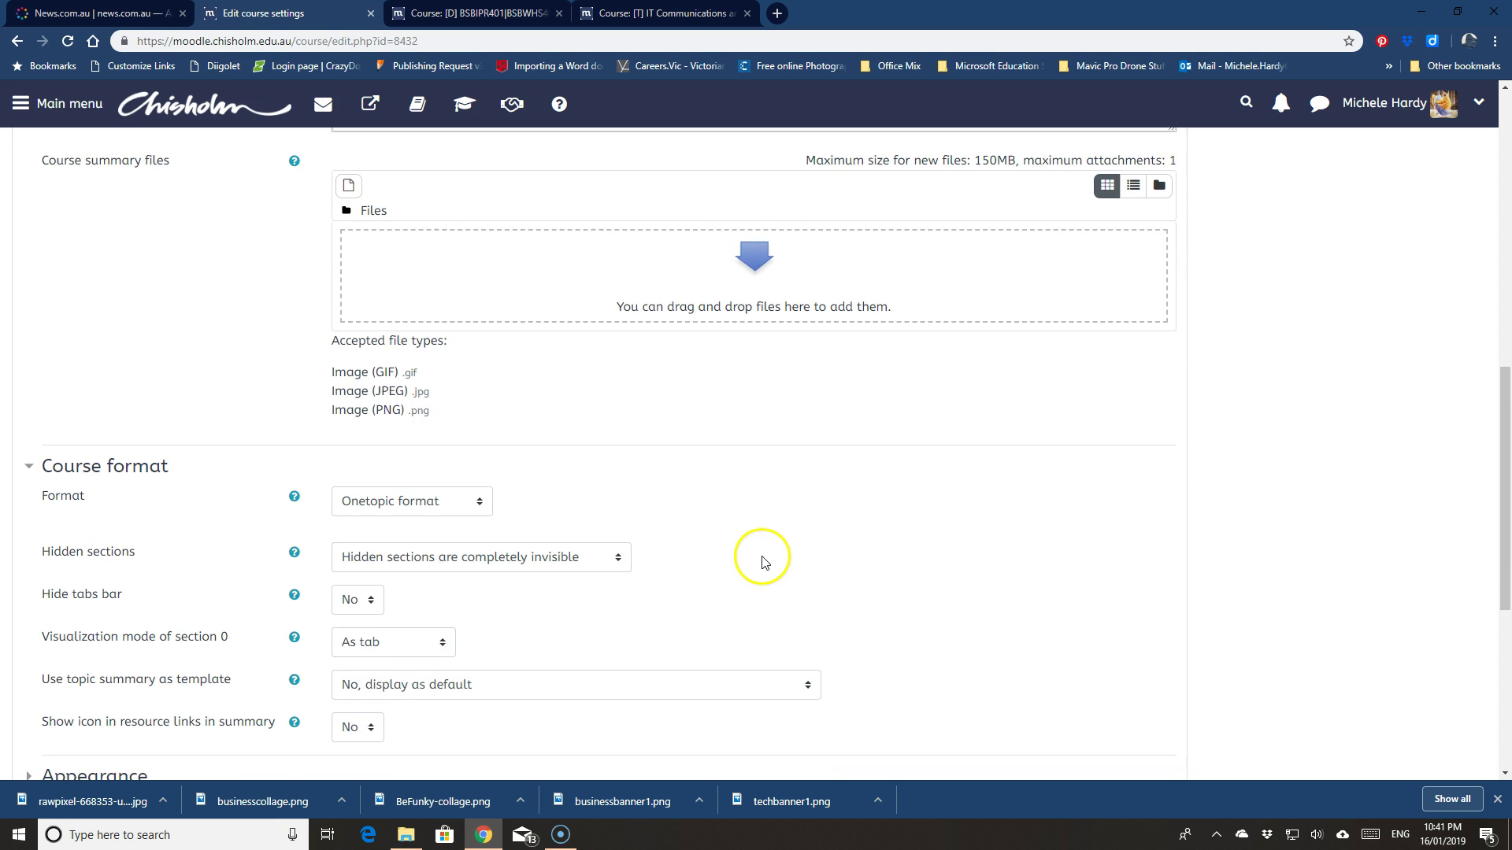
pyautogui.scroll(-1, 762, 562)
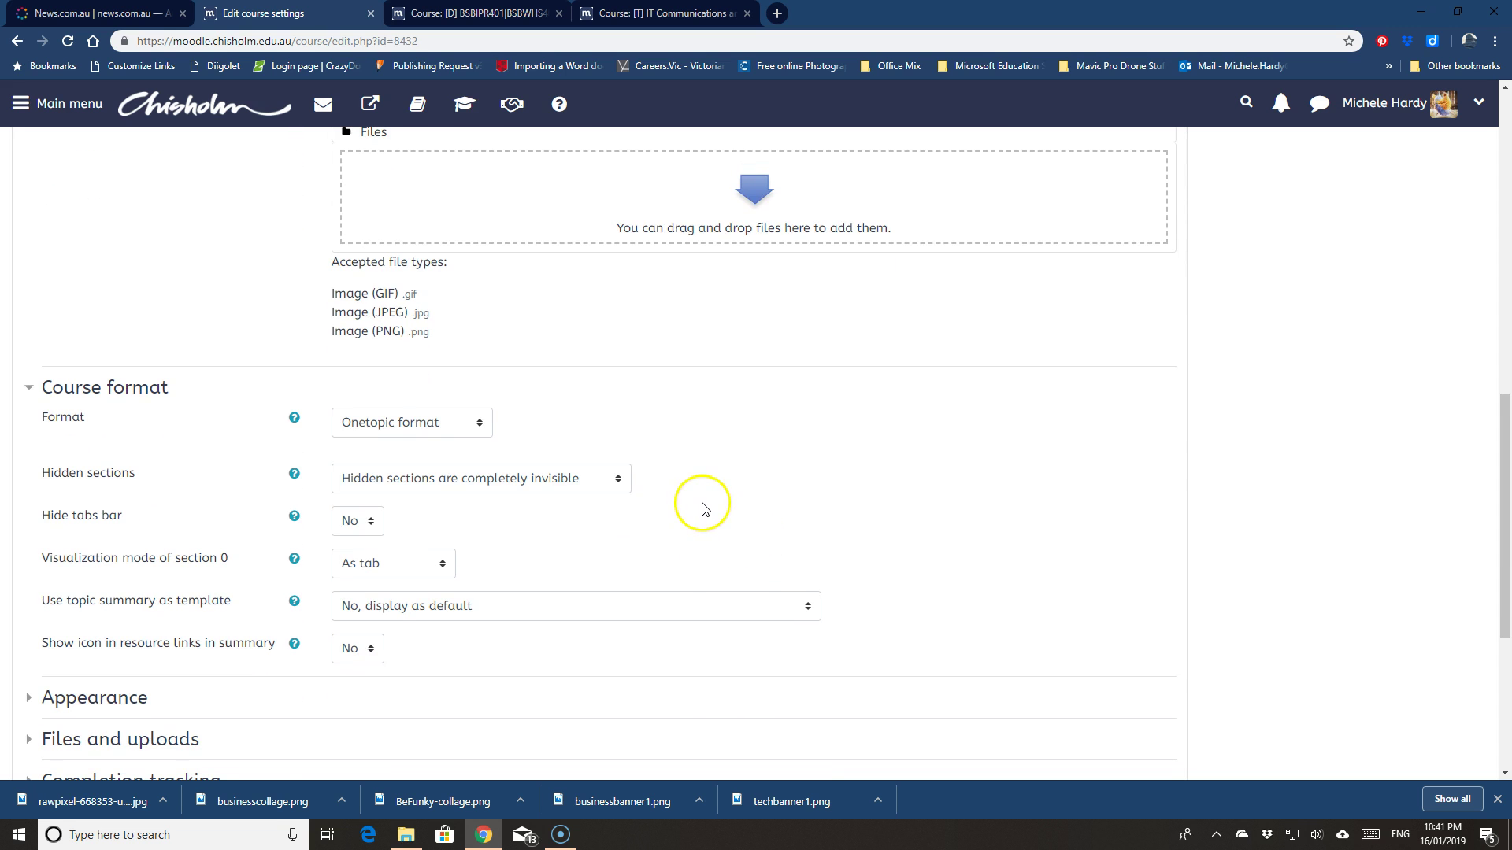
pyautogui.scroll(-1, 693, 504)
pyautogui.scroll(-1, 591, 513)
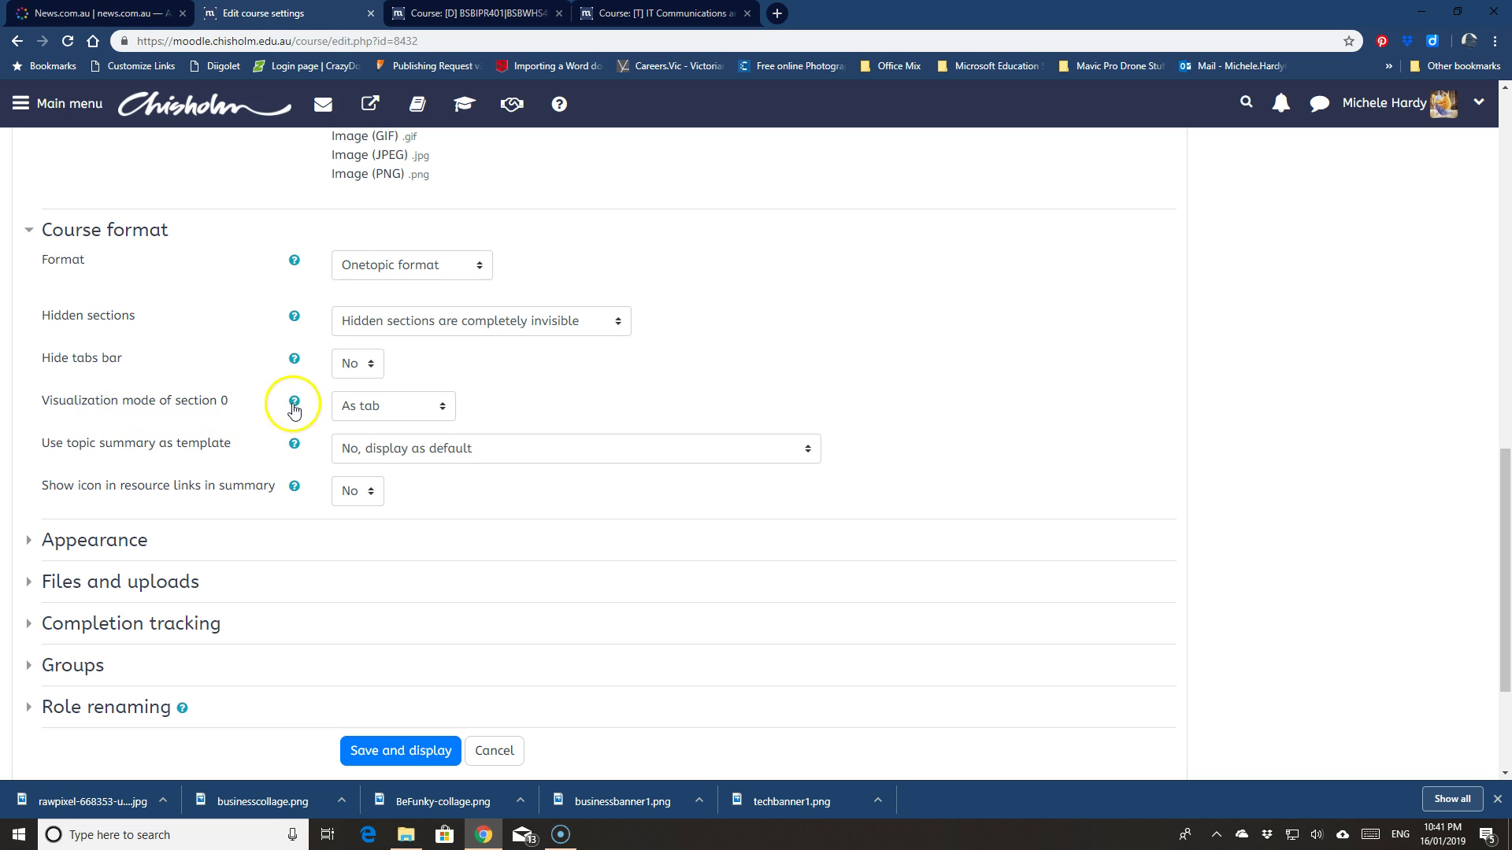
pyautogui.click(444, 409)
pyautogui.click(390, 461)
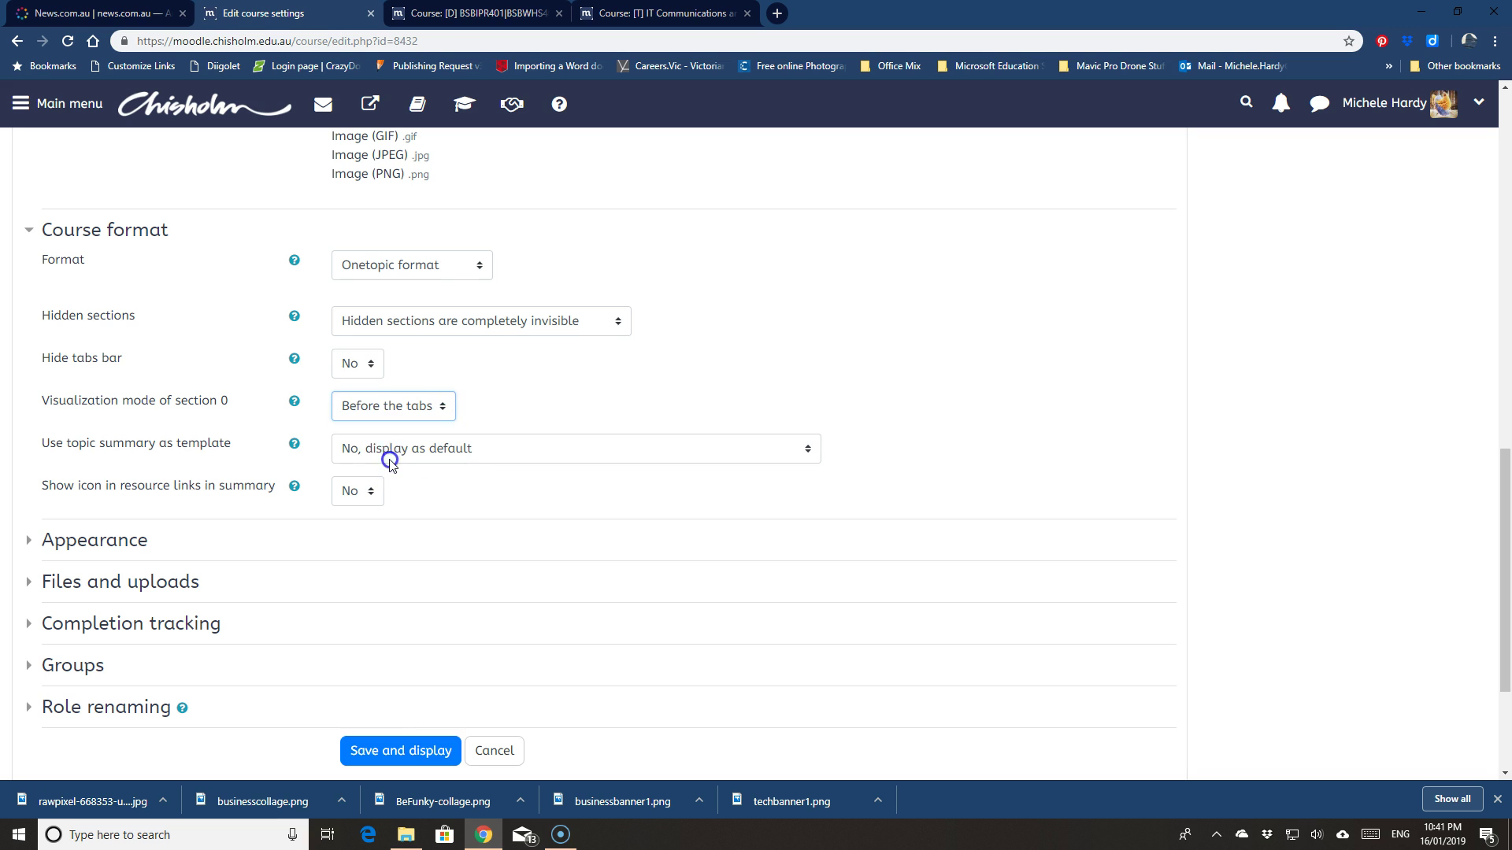
pyautogui.click(388, 752)
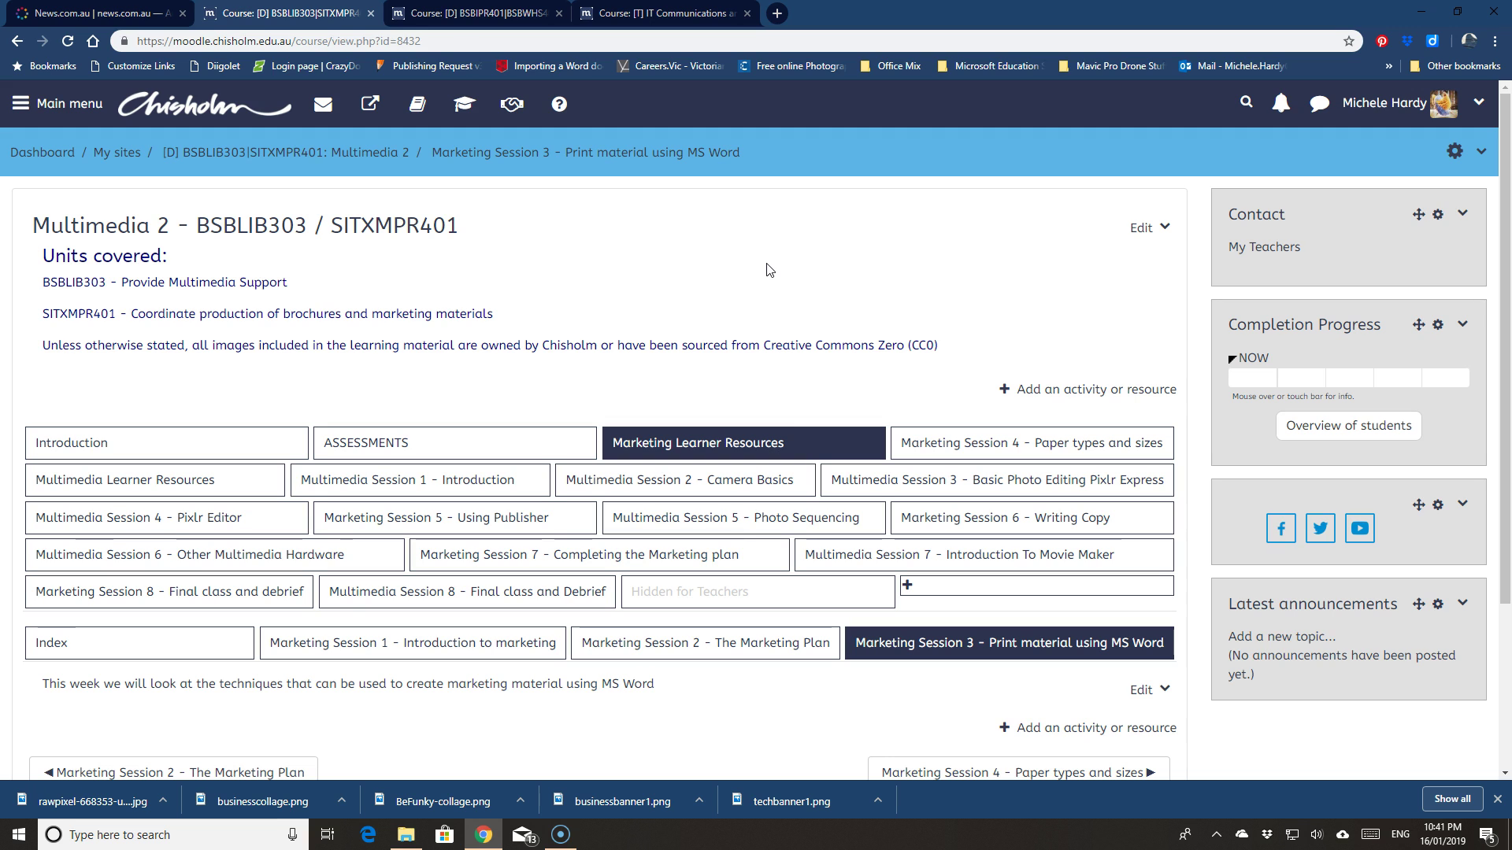
# Step: View the Introduction topic to check how section 0 appears with other tabs
pyautogui.click(127, 452)
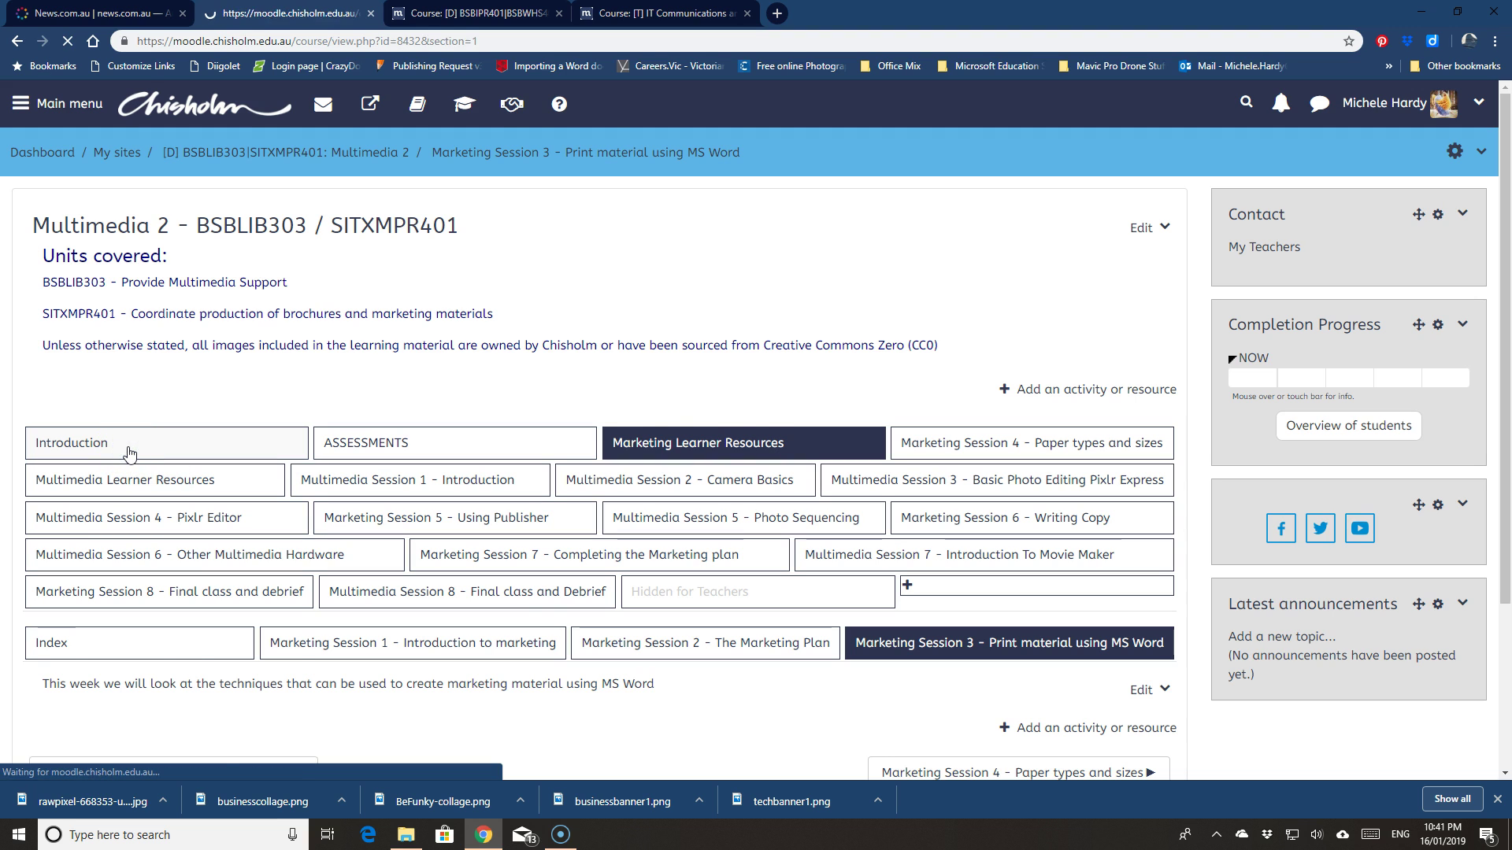